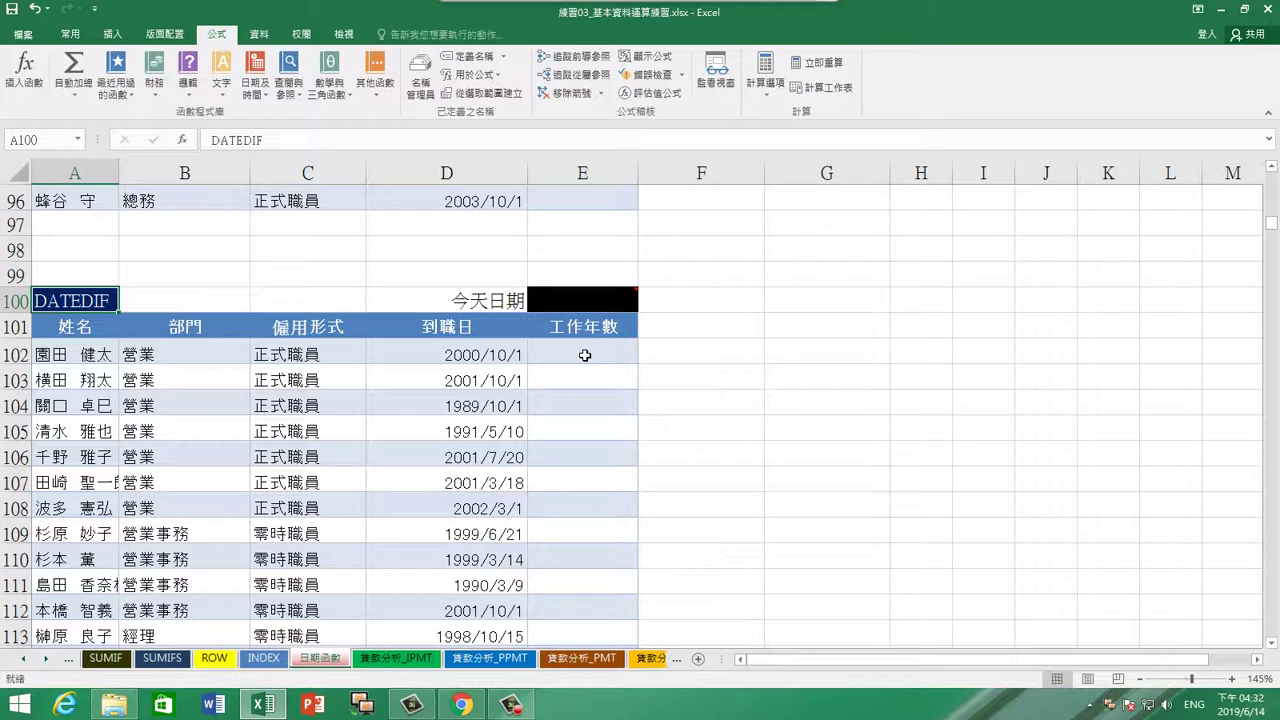
# Delete the comment attached to cell E100 beside the 今天日期 label.
pyautogui.moveTo(584, 301)
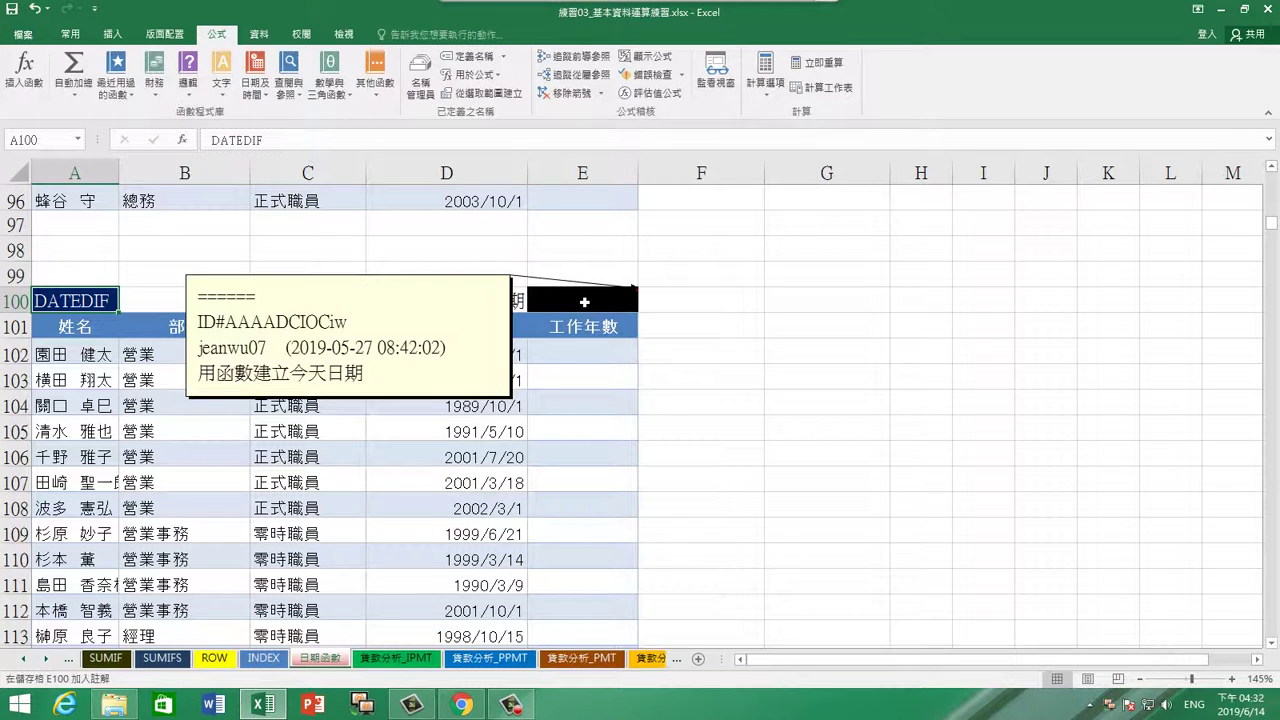
pyautogui.click(559, 301)
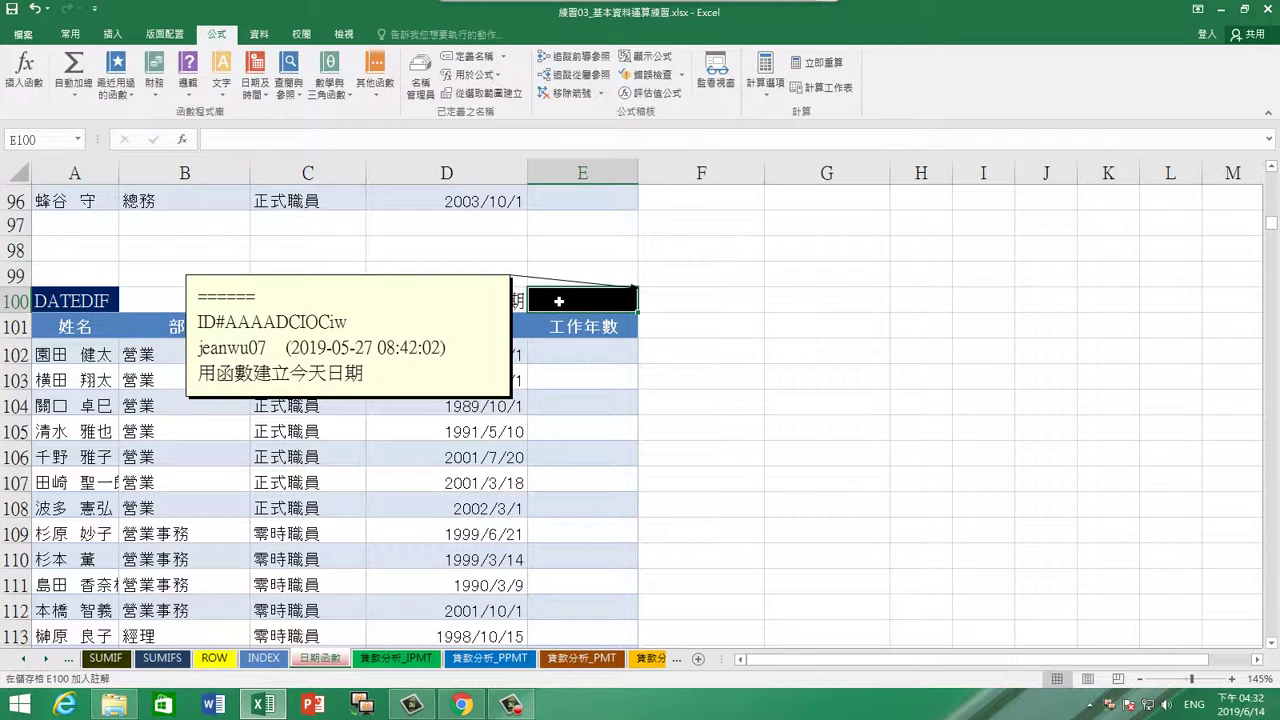
pyautogui.rightClick(559, 301)
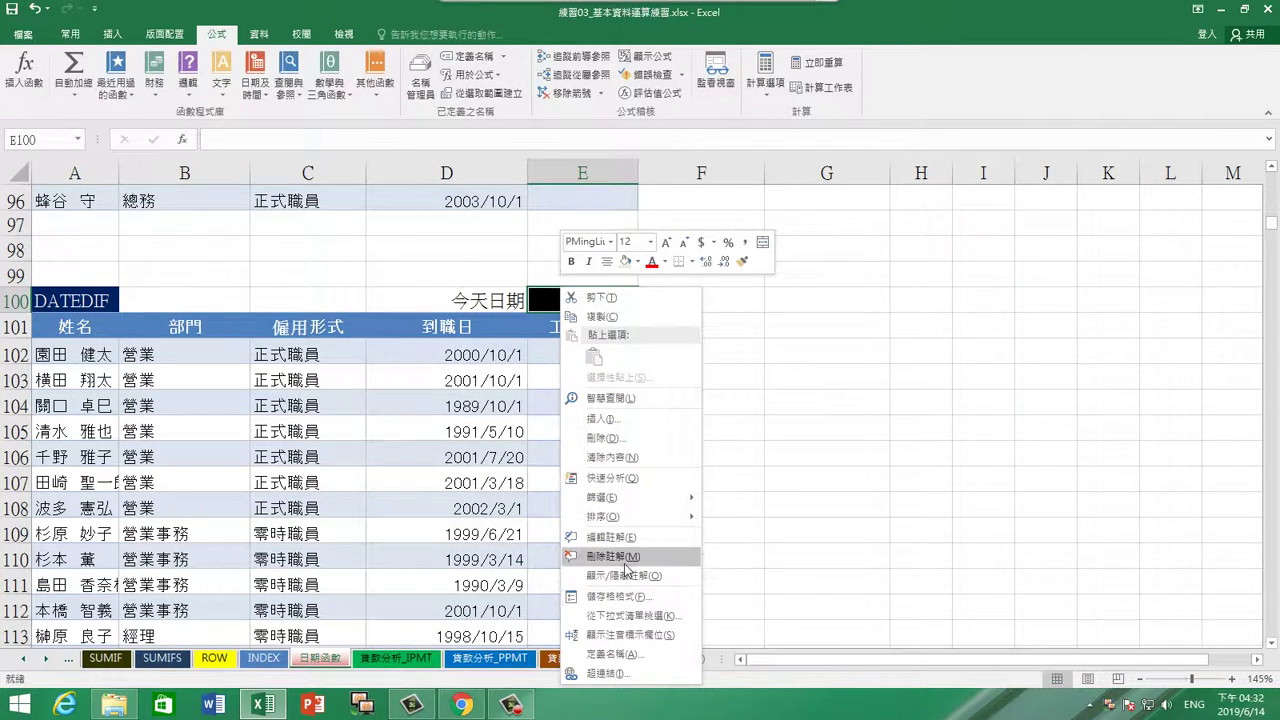
pyautogui.click(607, 496)
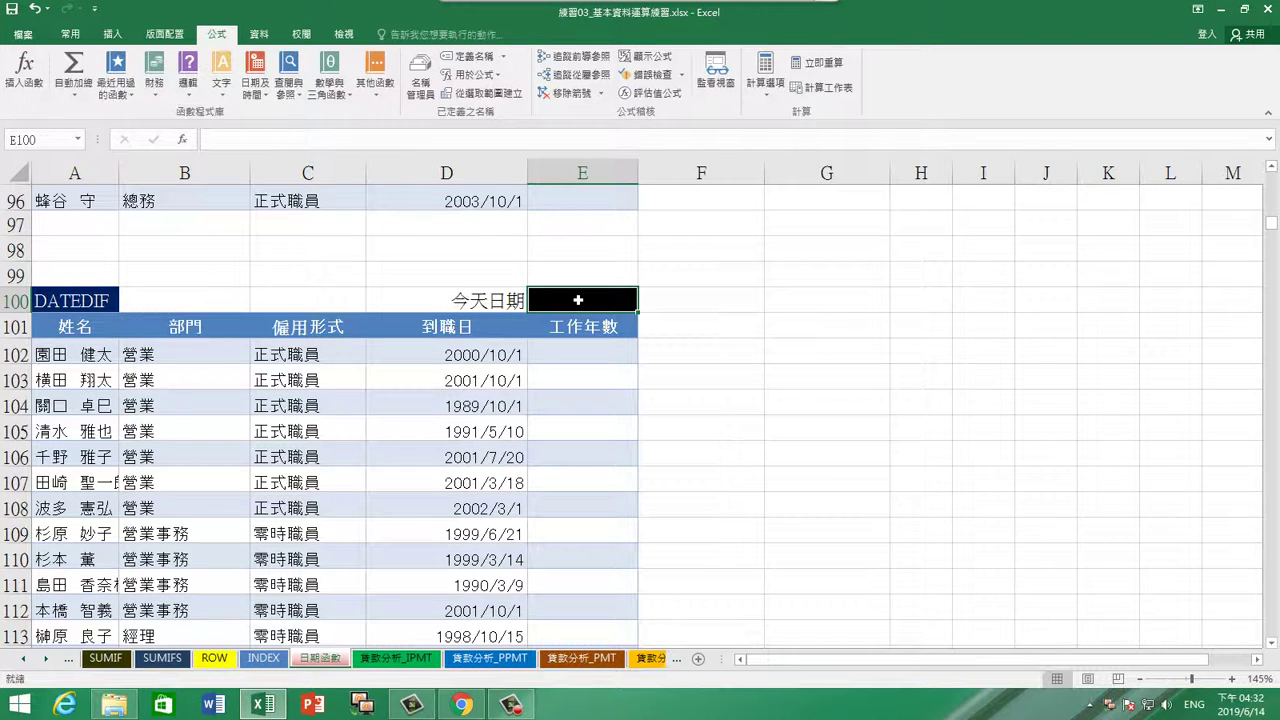
# Insert the TODAY function in cell E100 to supply the current date.
pyautogui.click(123, 95)
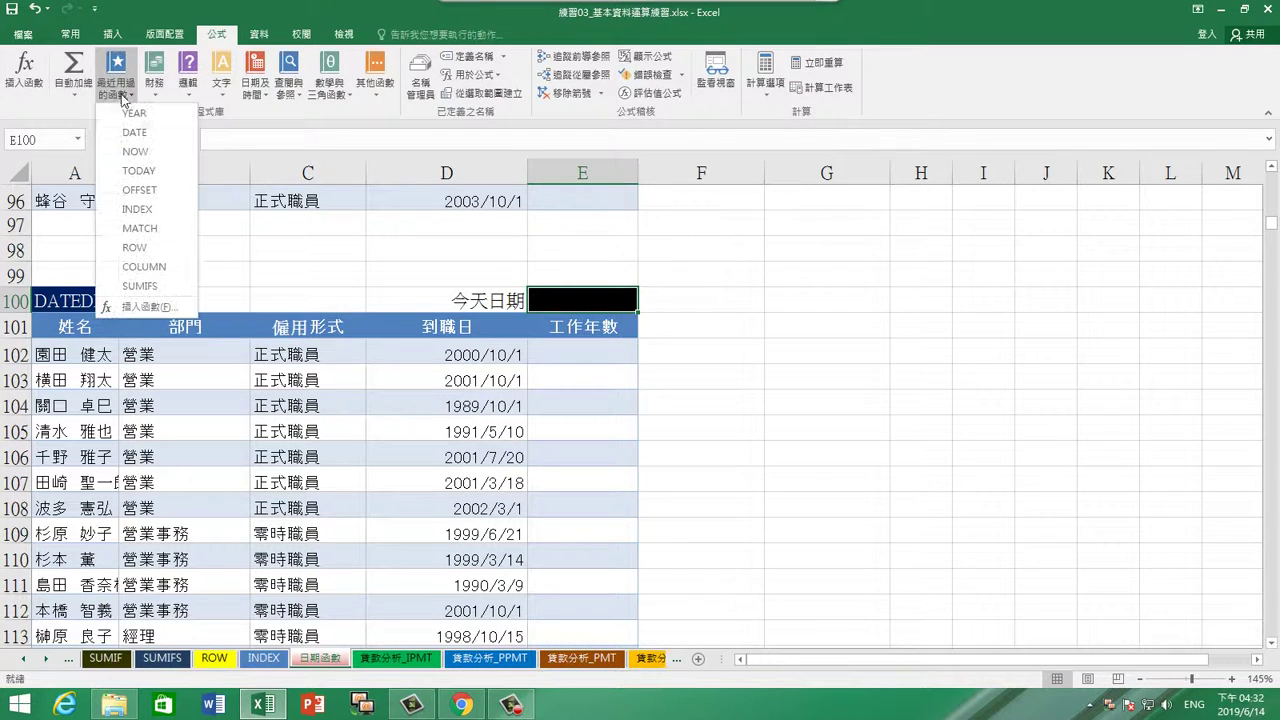
pyautogui.click(150, 172)
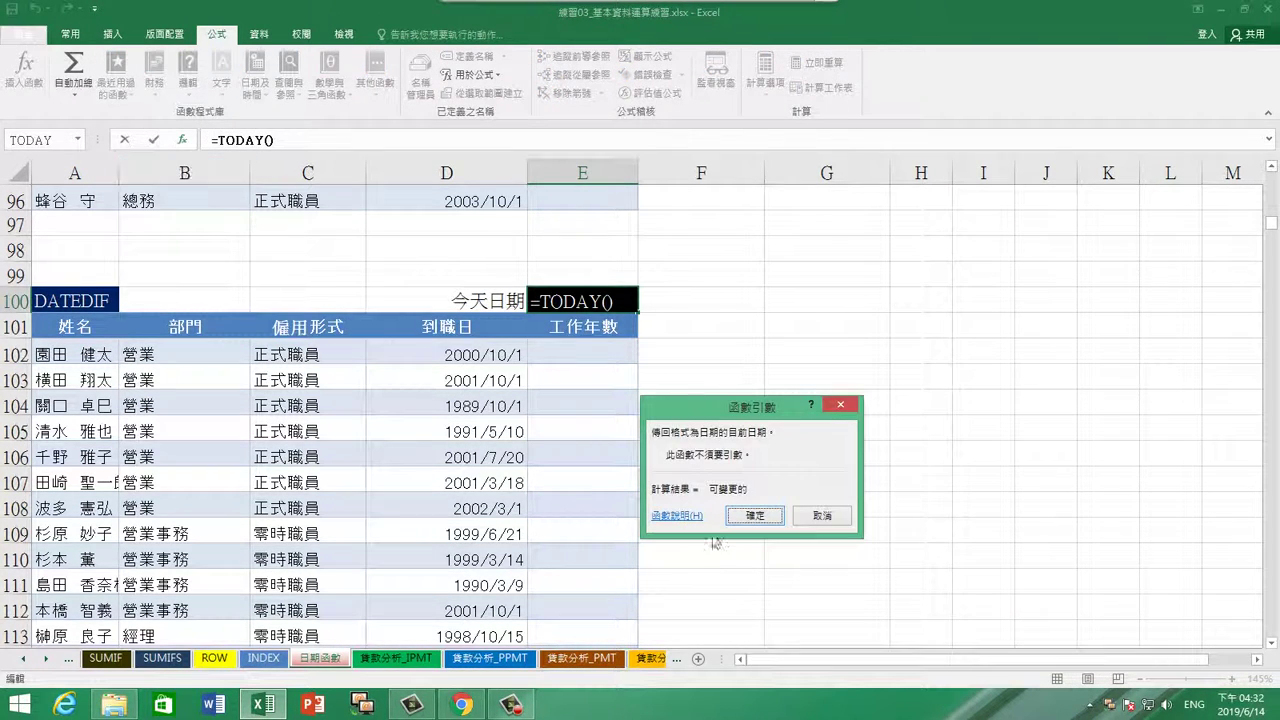
pyautogui.click(754, 515)
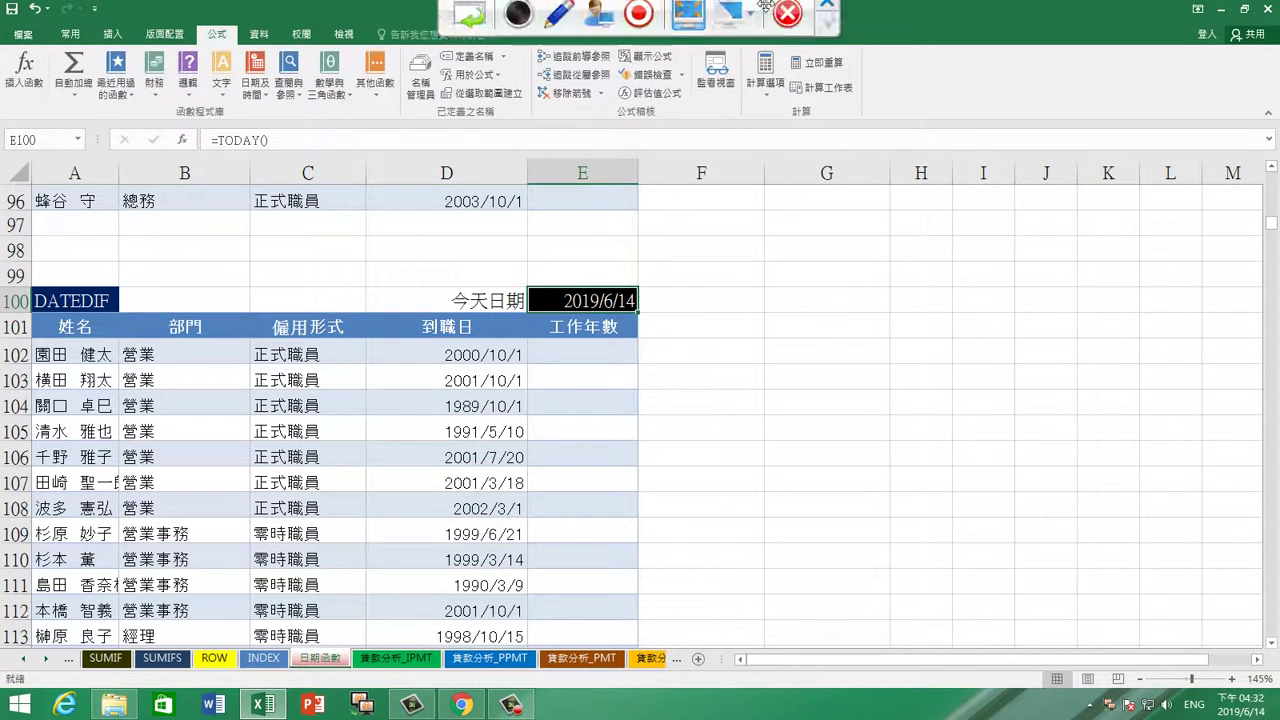
pyautogui.click(786, 26)
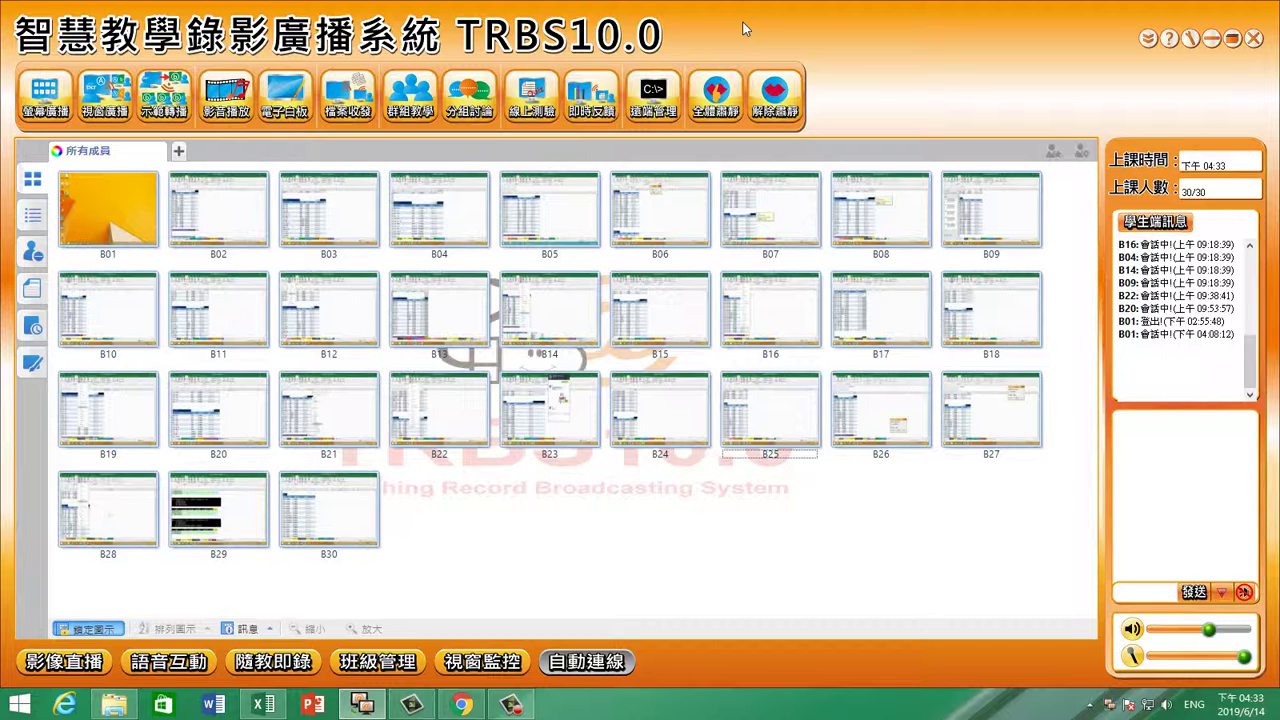
pyautogui.click(508, 706)
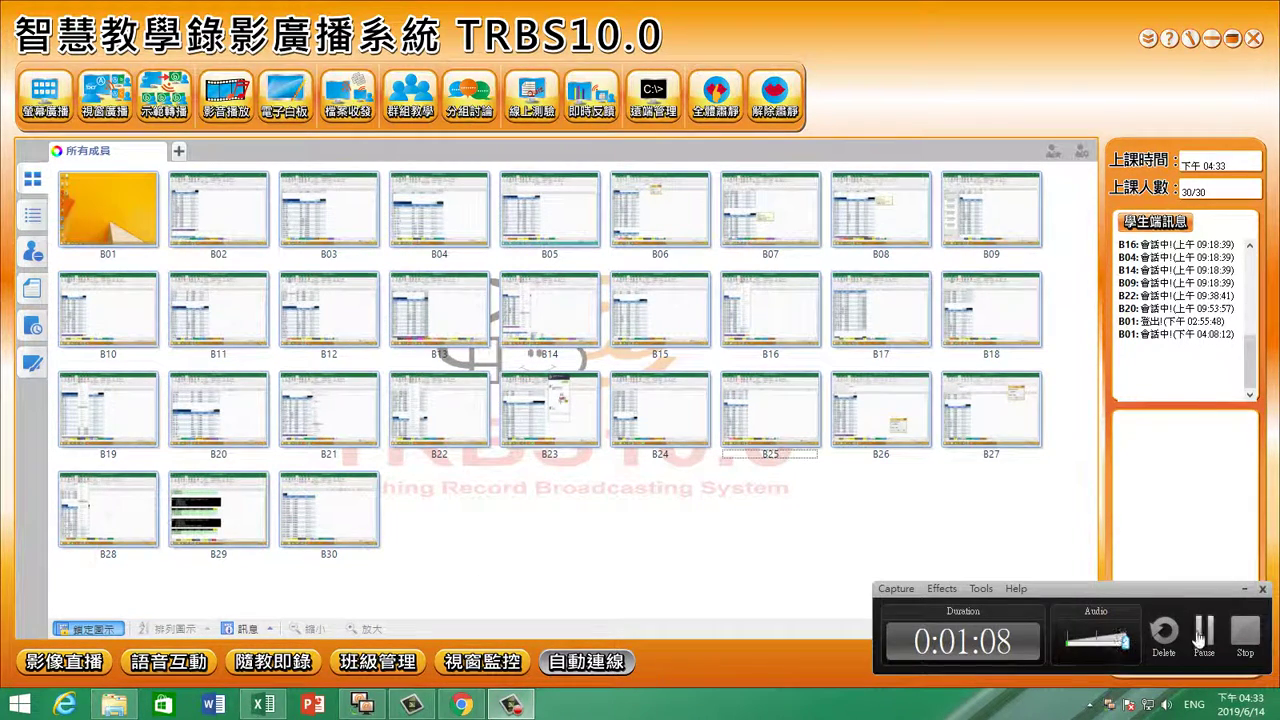
pyautogui.click(1200, 638)
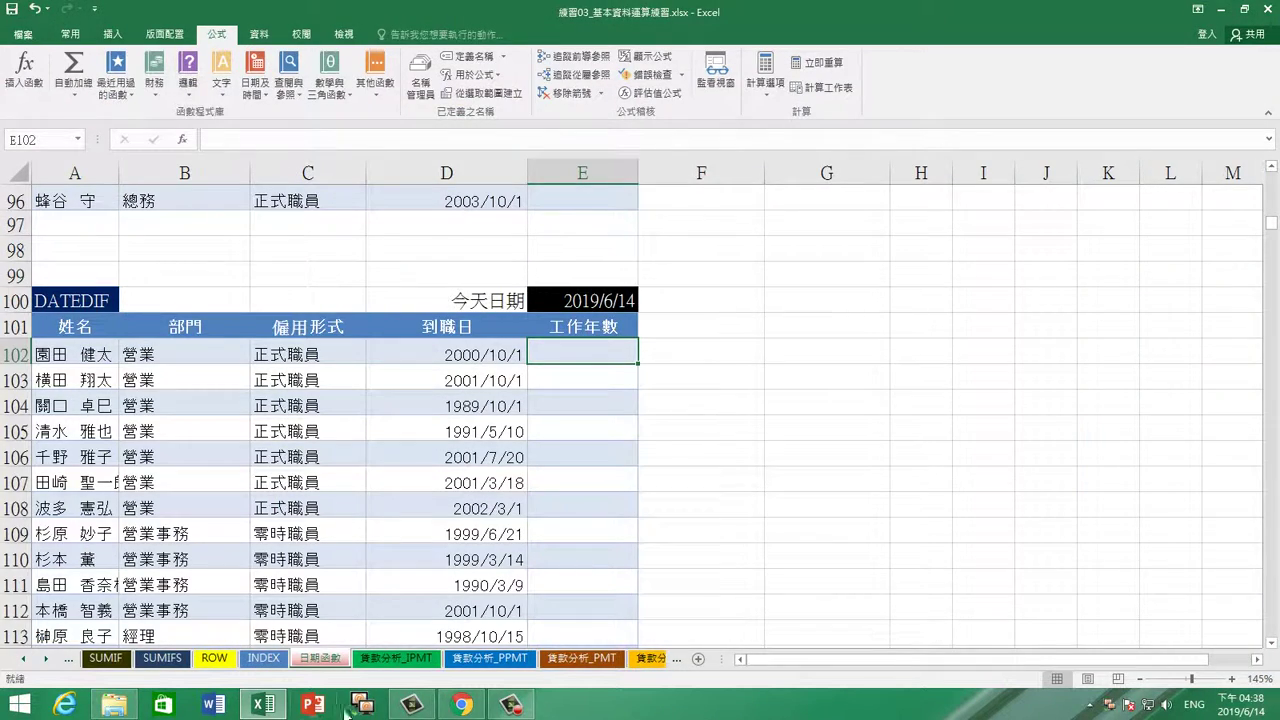
pyautogui.click(362, 706)
pyautogui.click(362, 706)
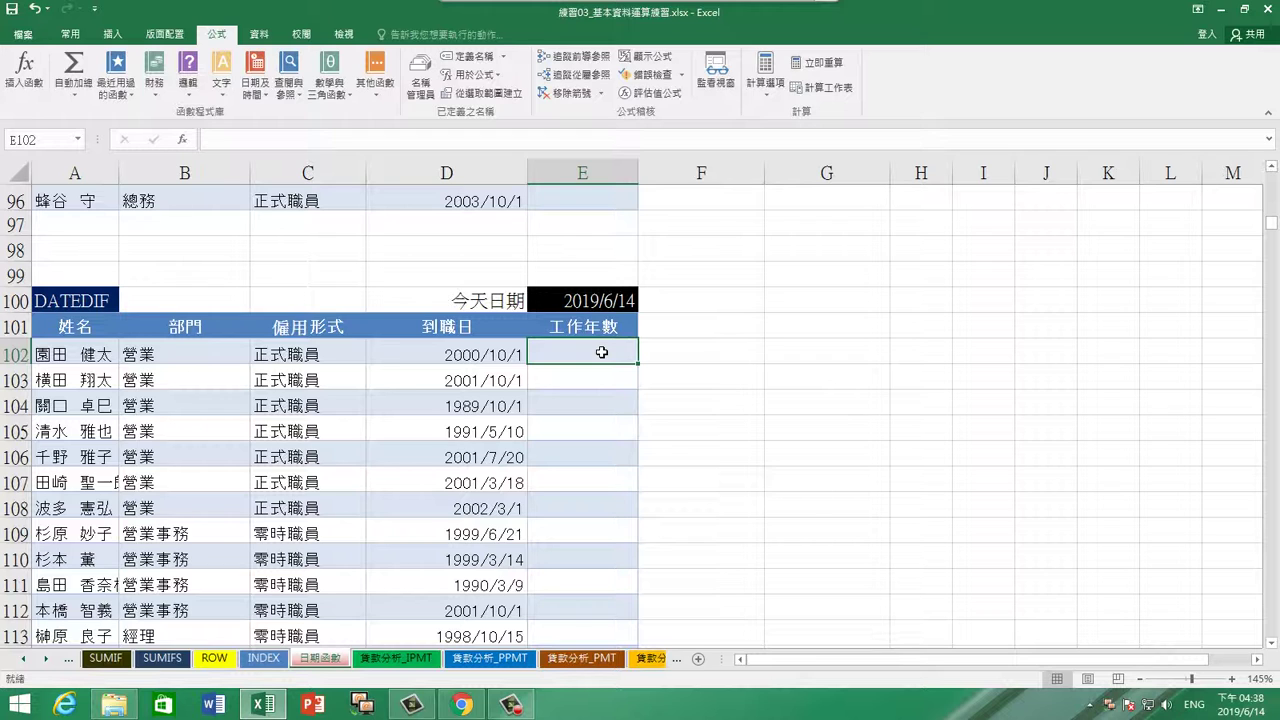
# Enter the formula =DATEDIF(D102,E100,"y") in cell E102 to calculate the first employee's years of service.
pyautogui.write('=')
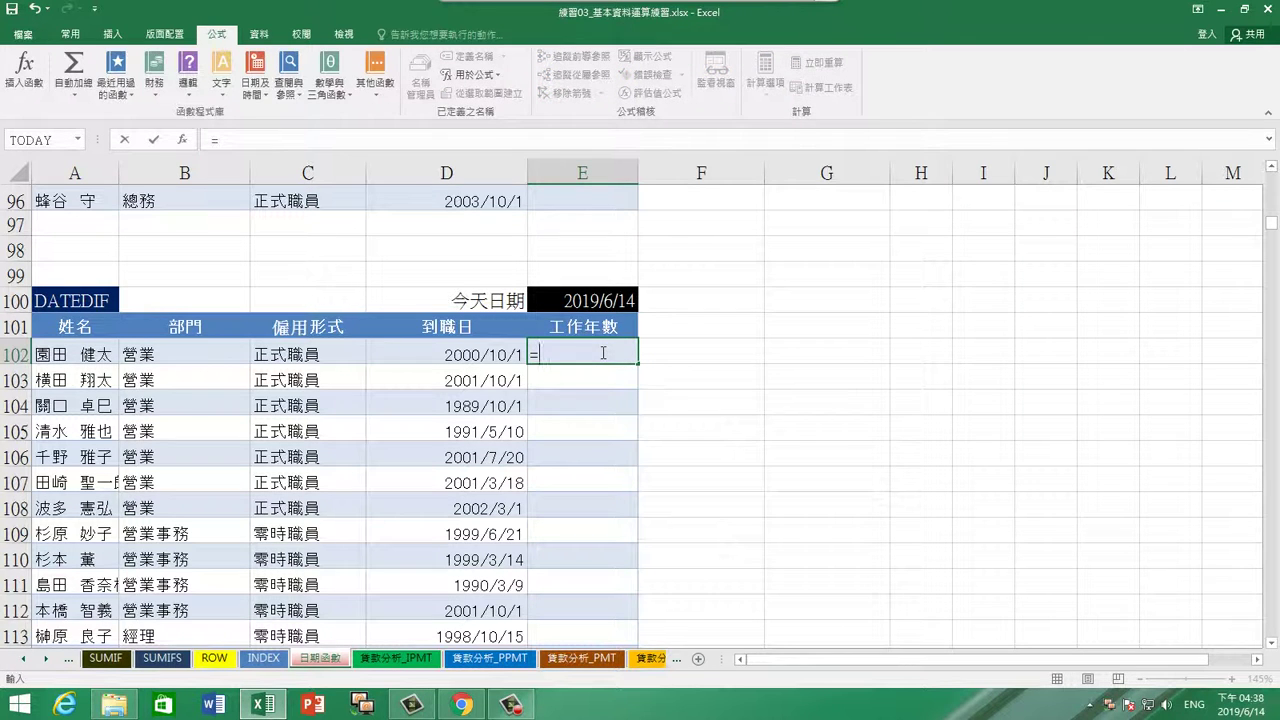
pyautogui.write('D')
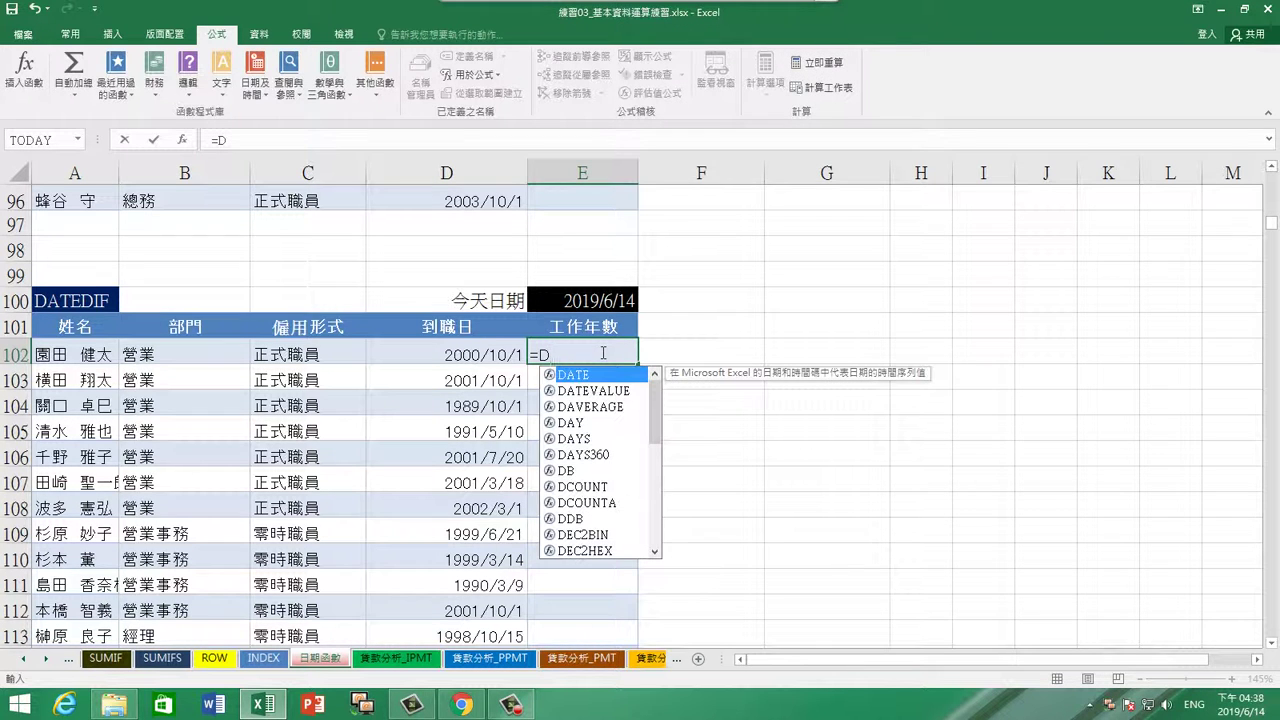
pyautogui.write('A')
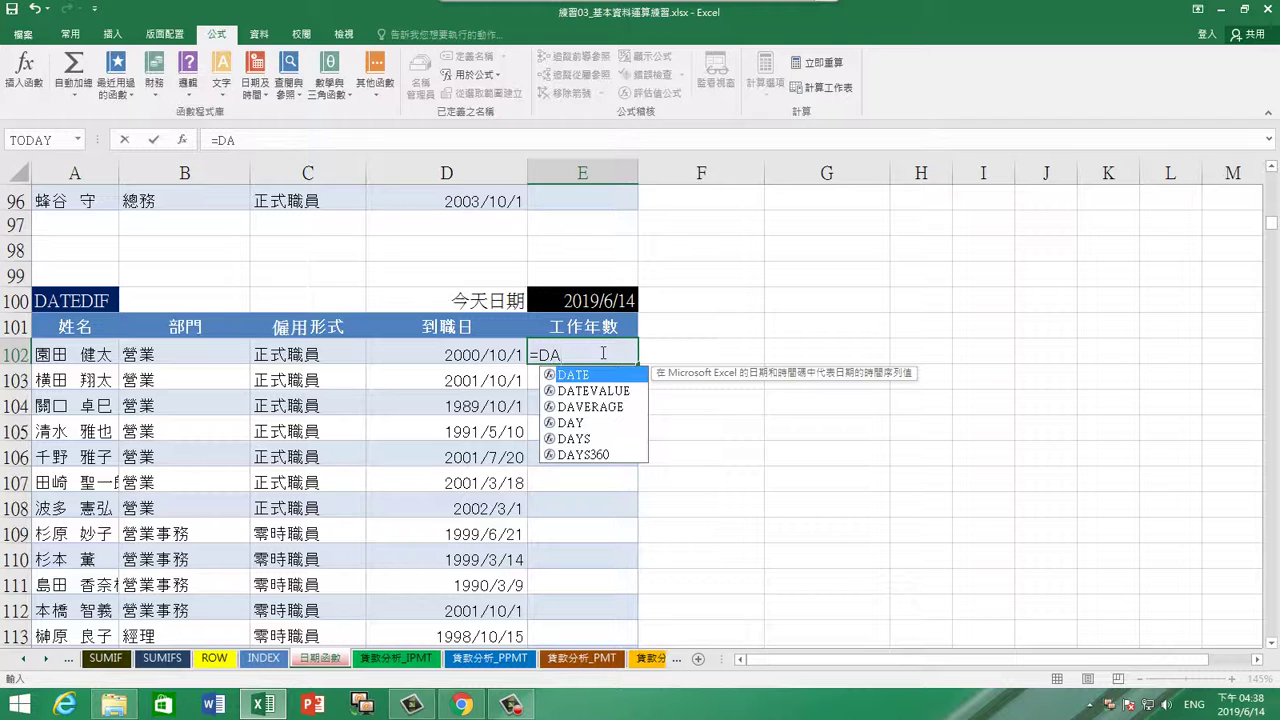
pyautogui.write('TE')
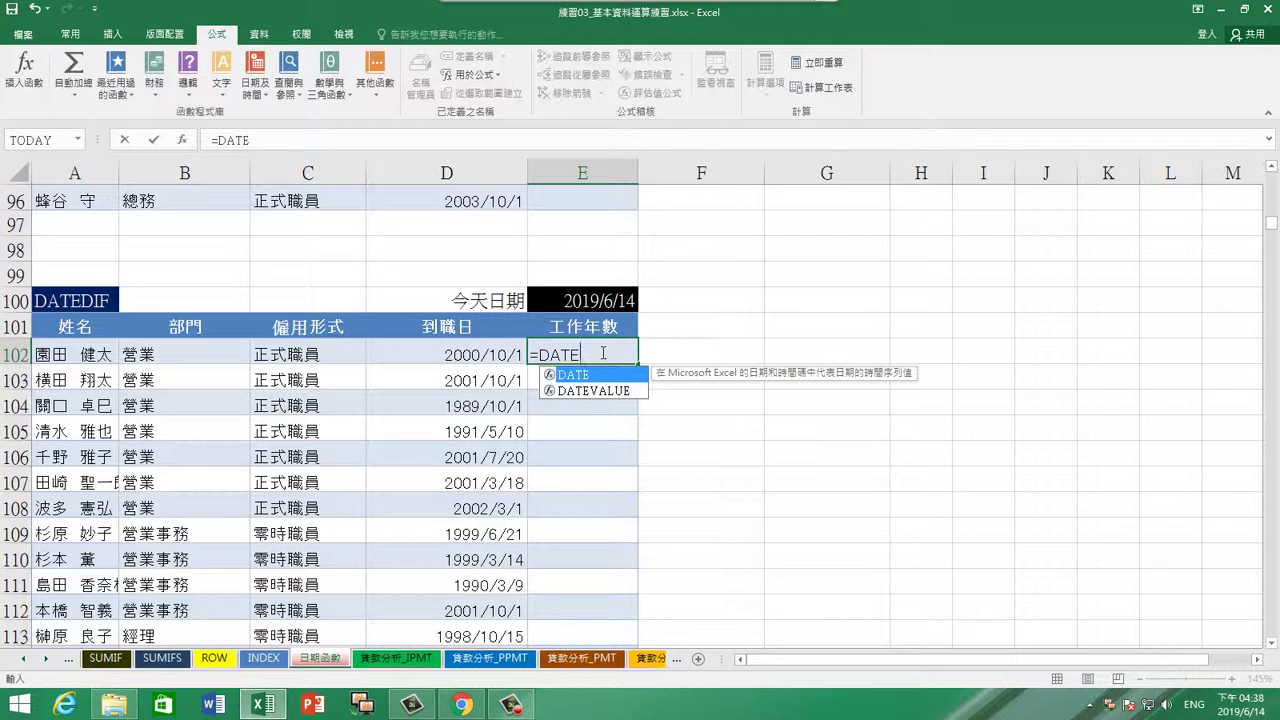
pyautogui.write('DI')
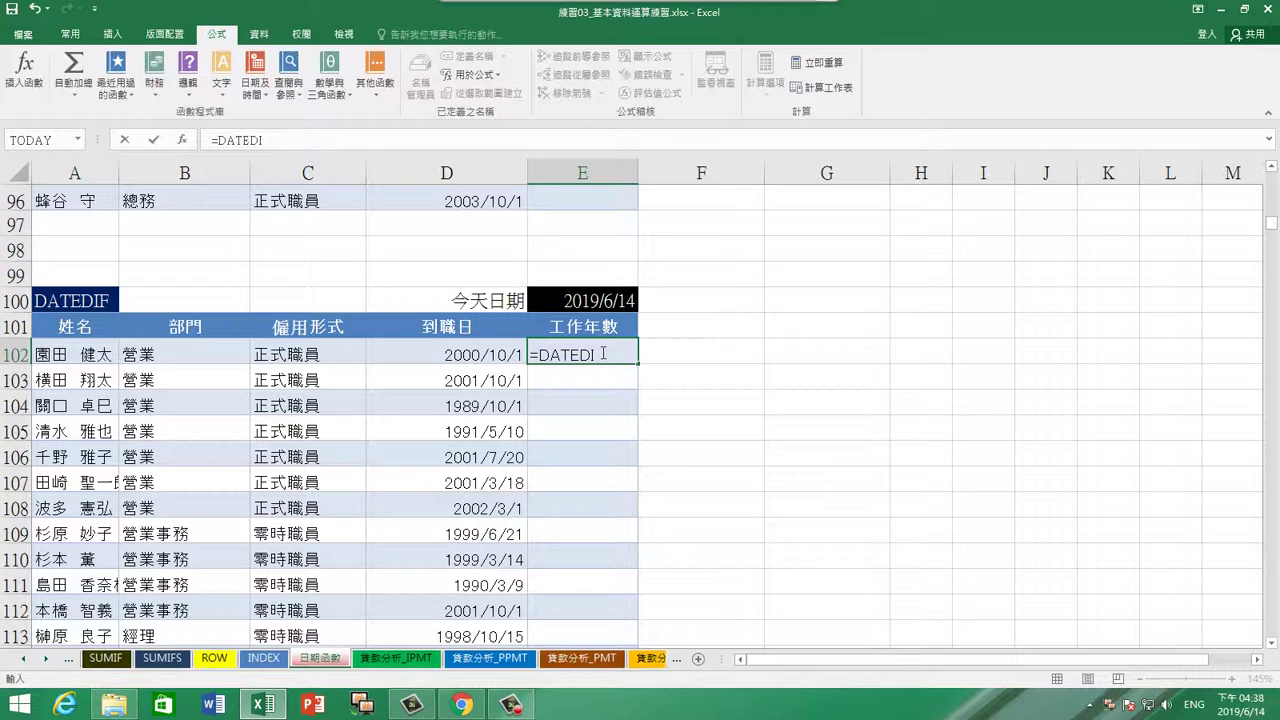
pyautogui.write('F(')
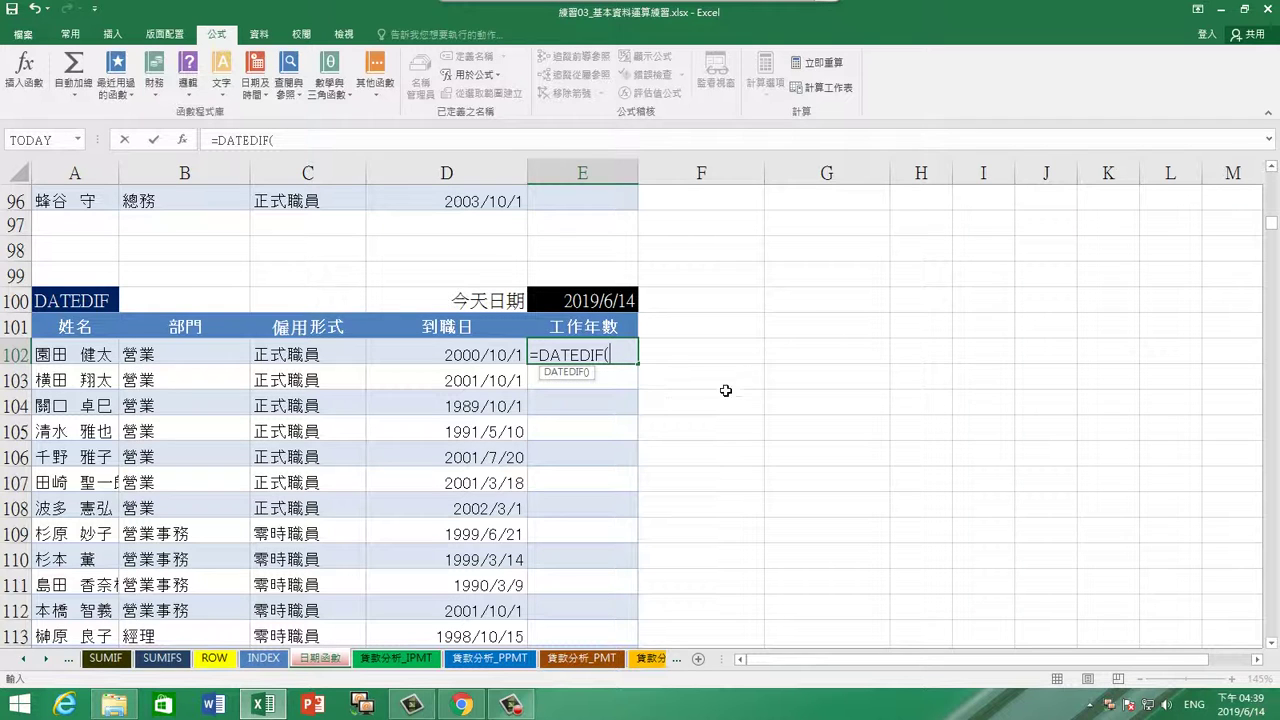
pyautogui.click(480, 353)
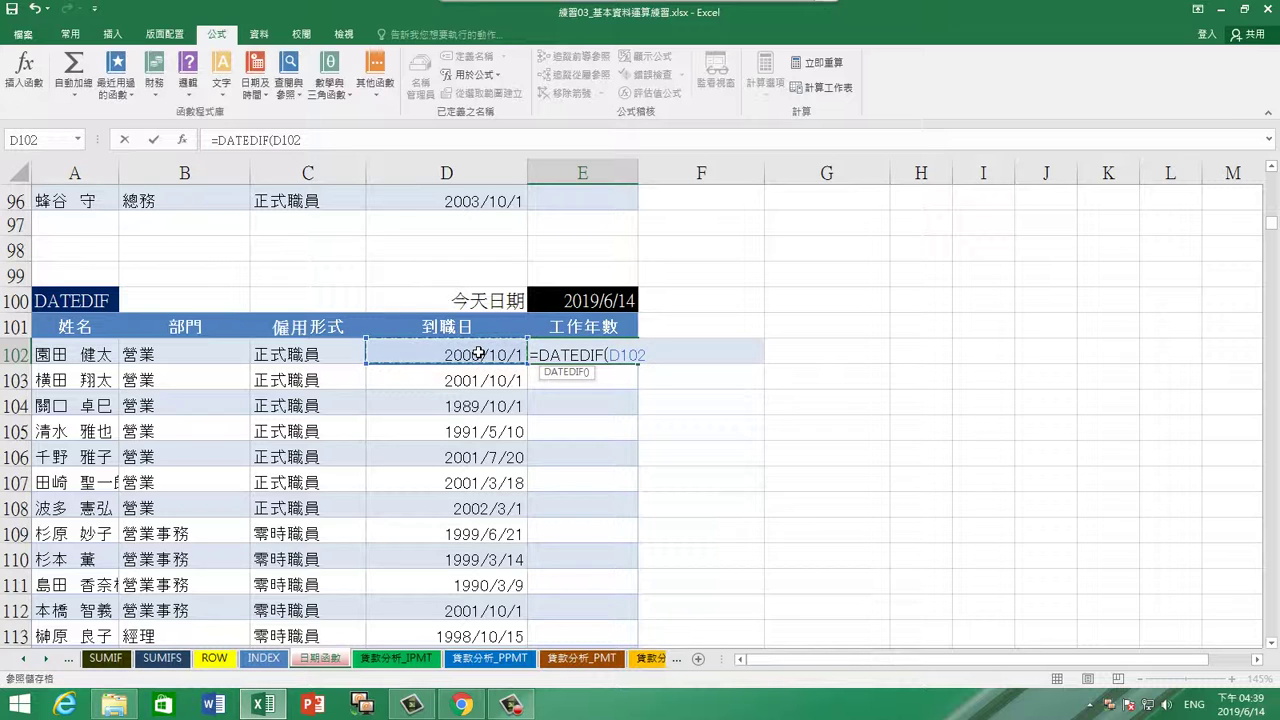
pyautogui.write(',')
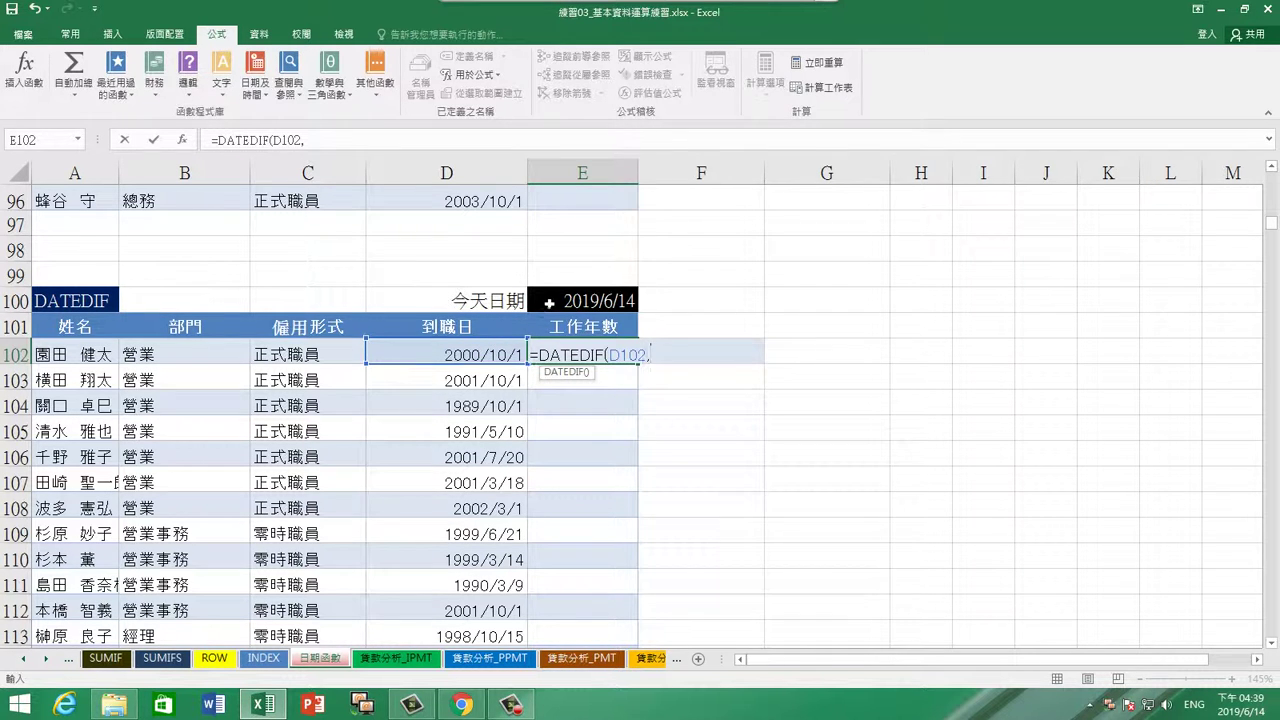
pyautogui.click(580, 301)
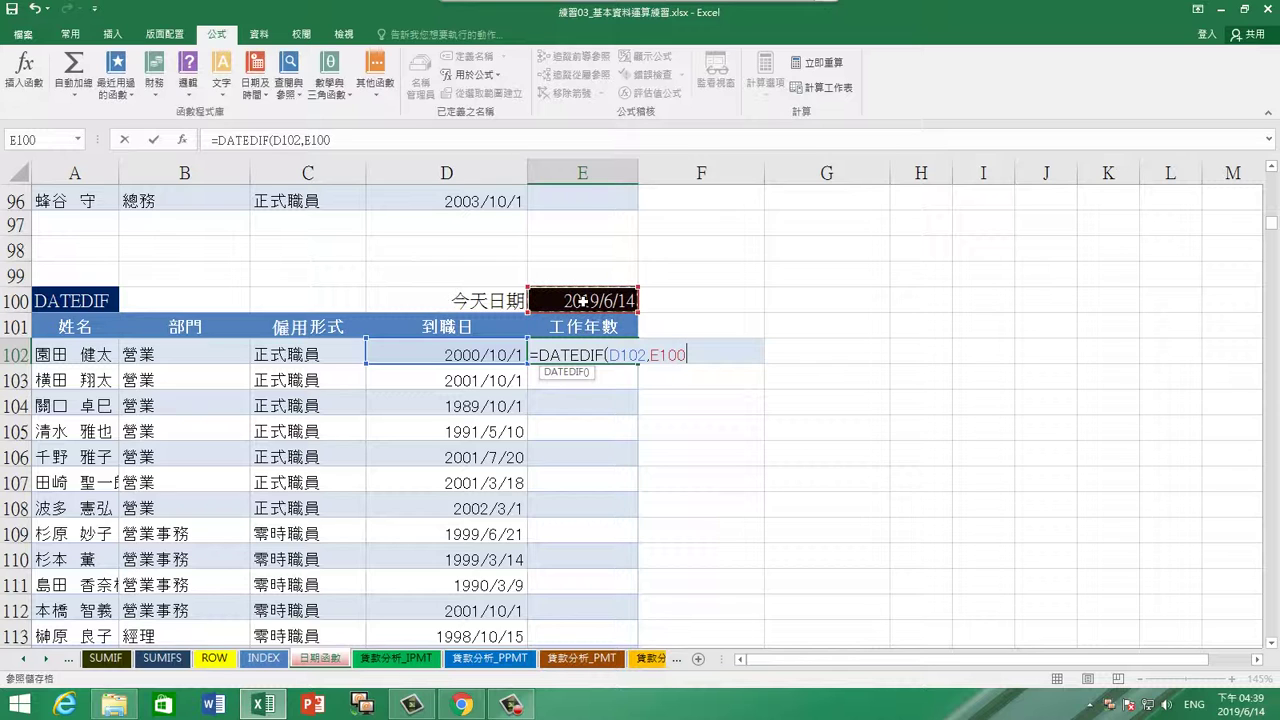
pyautogui.write(',')
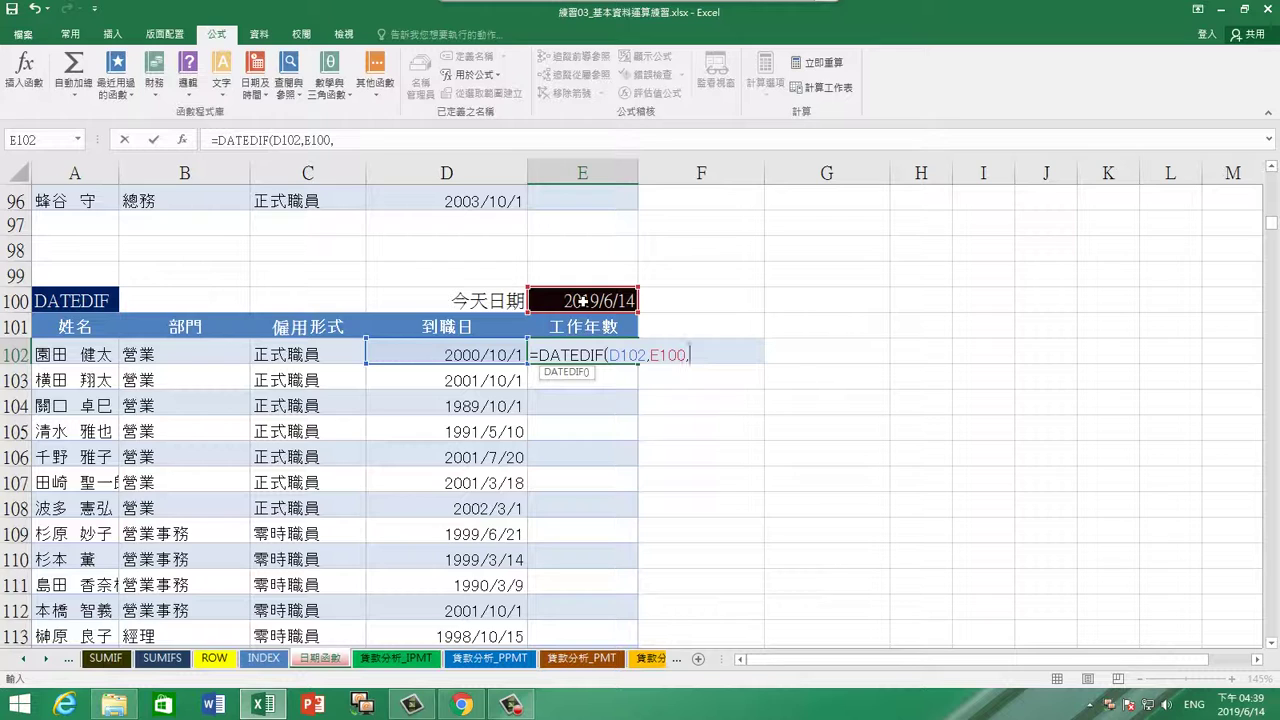
pyautogui.write('"y")')
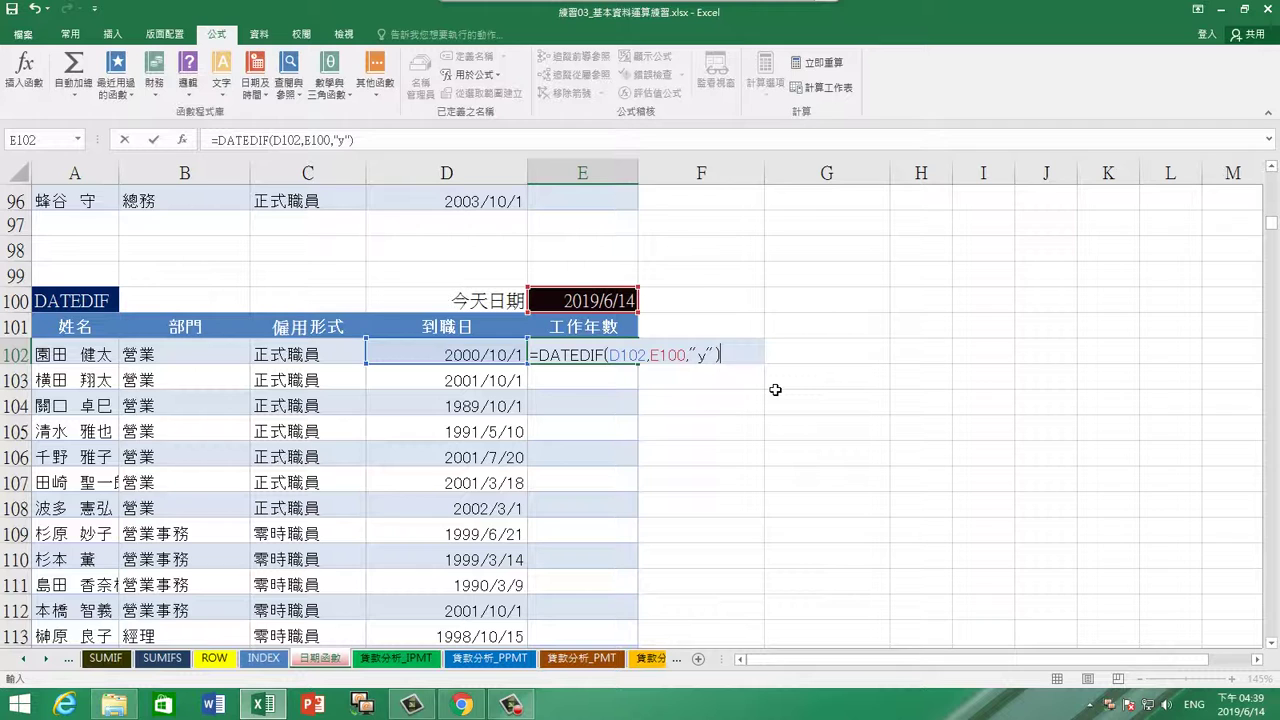
pyautogui.press('Return')
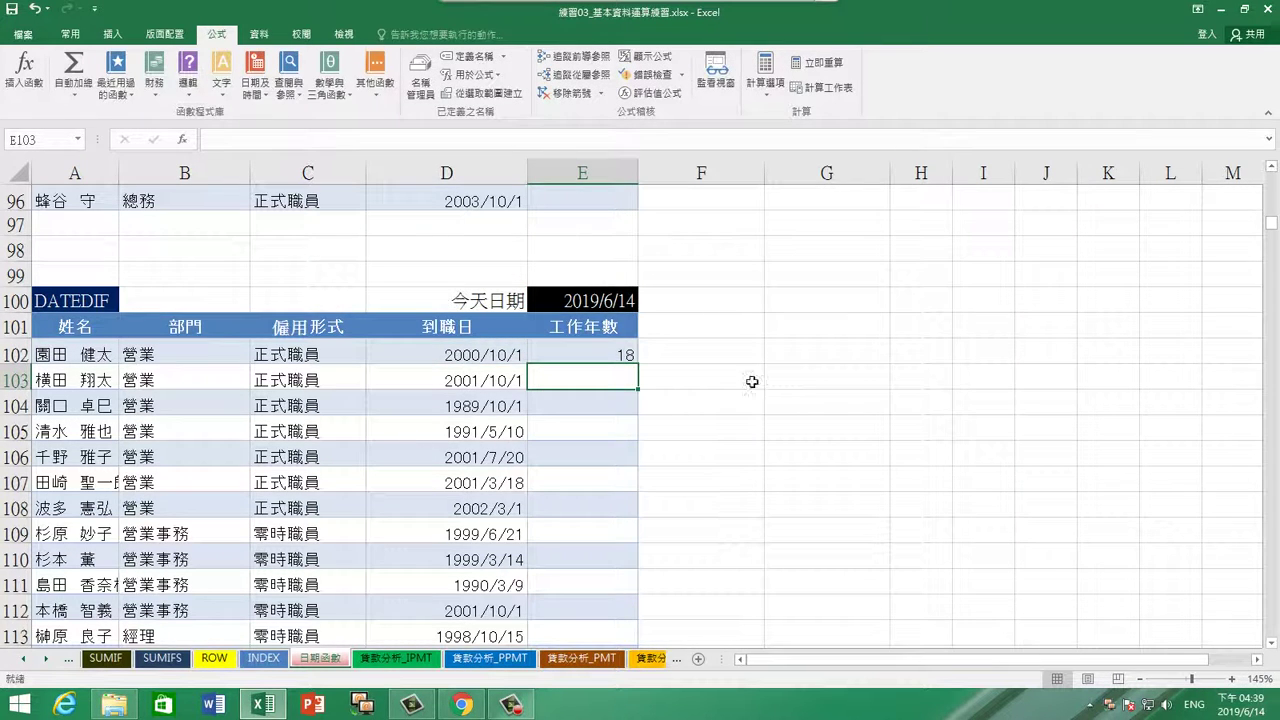
# Format the years-of-service value in cell E102 with one decimal place.
pyautogui.click(597, 350)
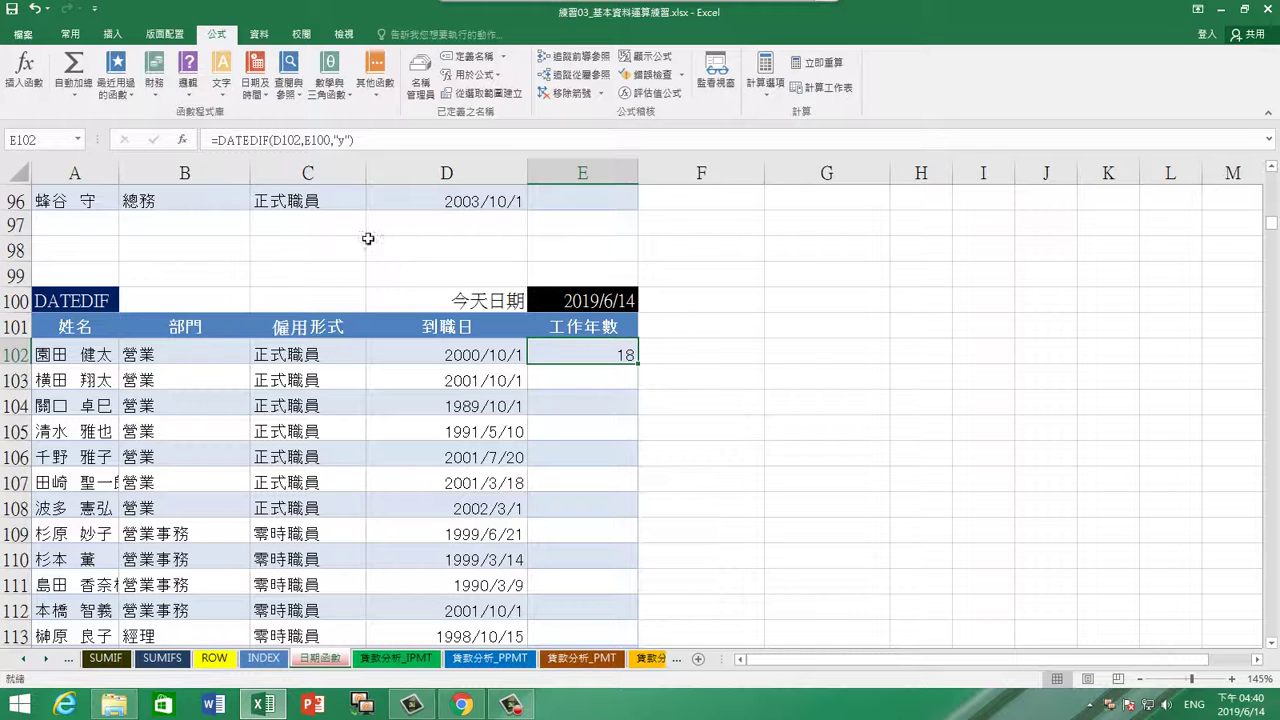
pyautogui.click(70, 34)
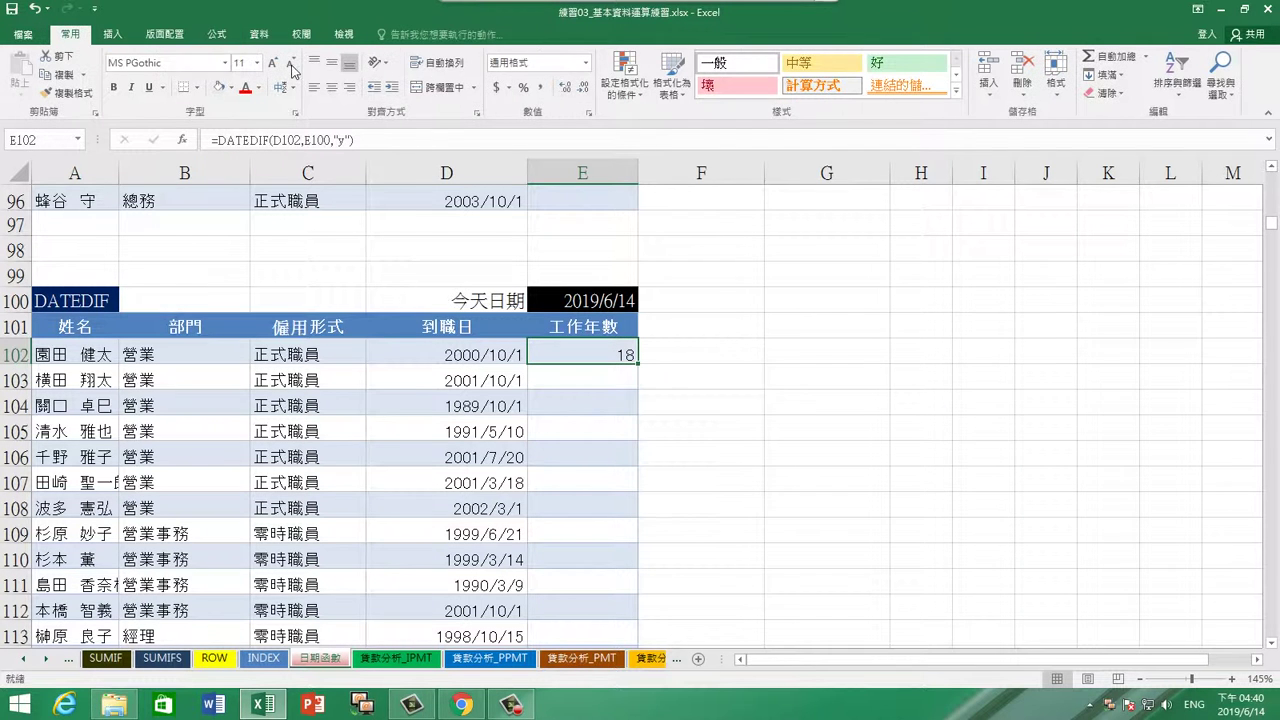
pyautogui.click(566, 89)
pyautogui.click(566, 89)
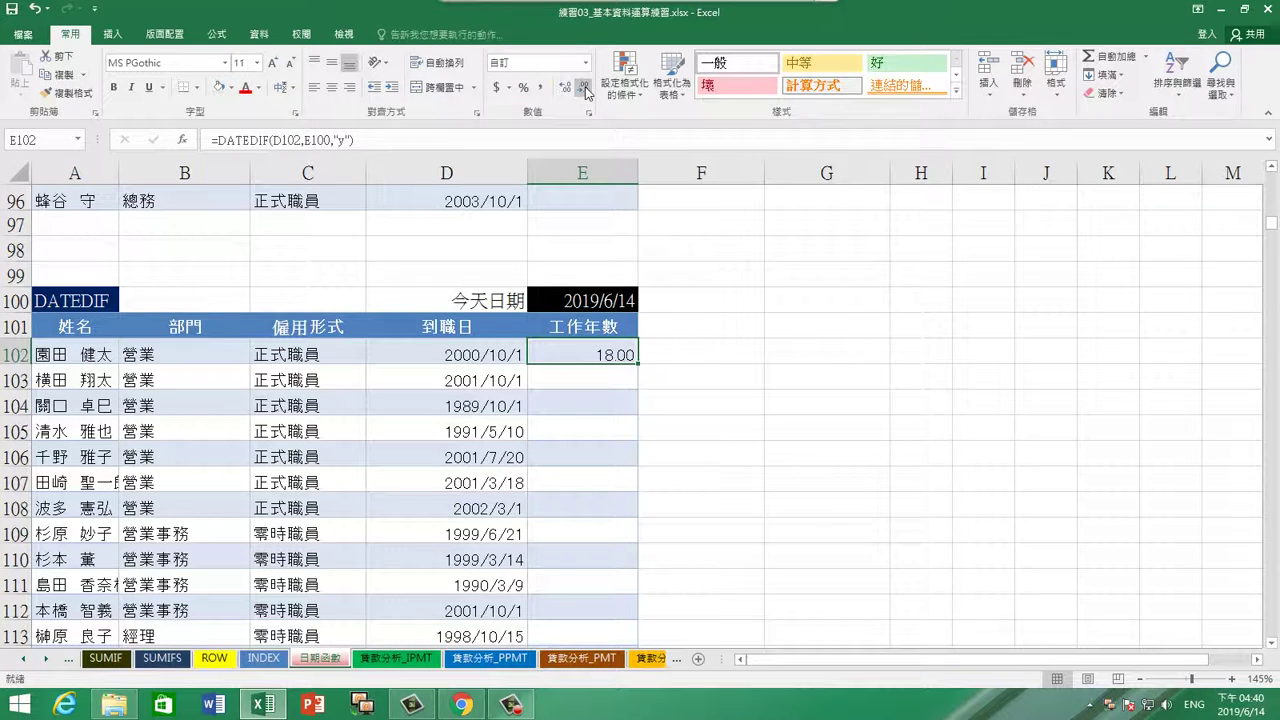
pyautogui.click(580, 88)
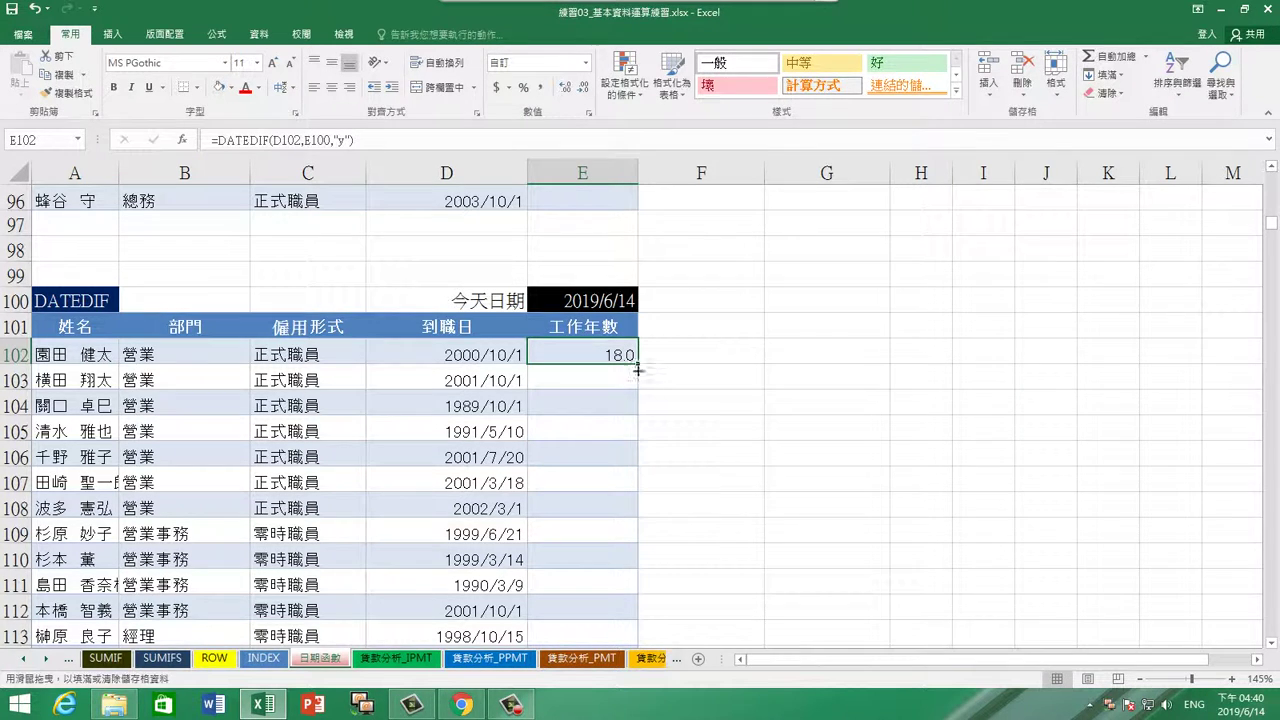
# Try filling the DATEDIF formula from E102 down to E106, and clear the copies in E103:E106.
pyautogui.moveTo(640, 366); pyautogui.dragTo(636, 458)
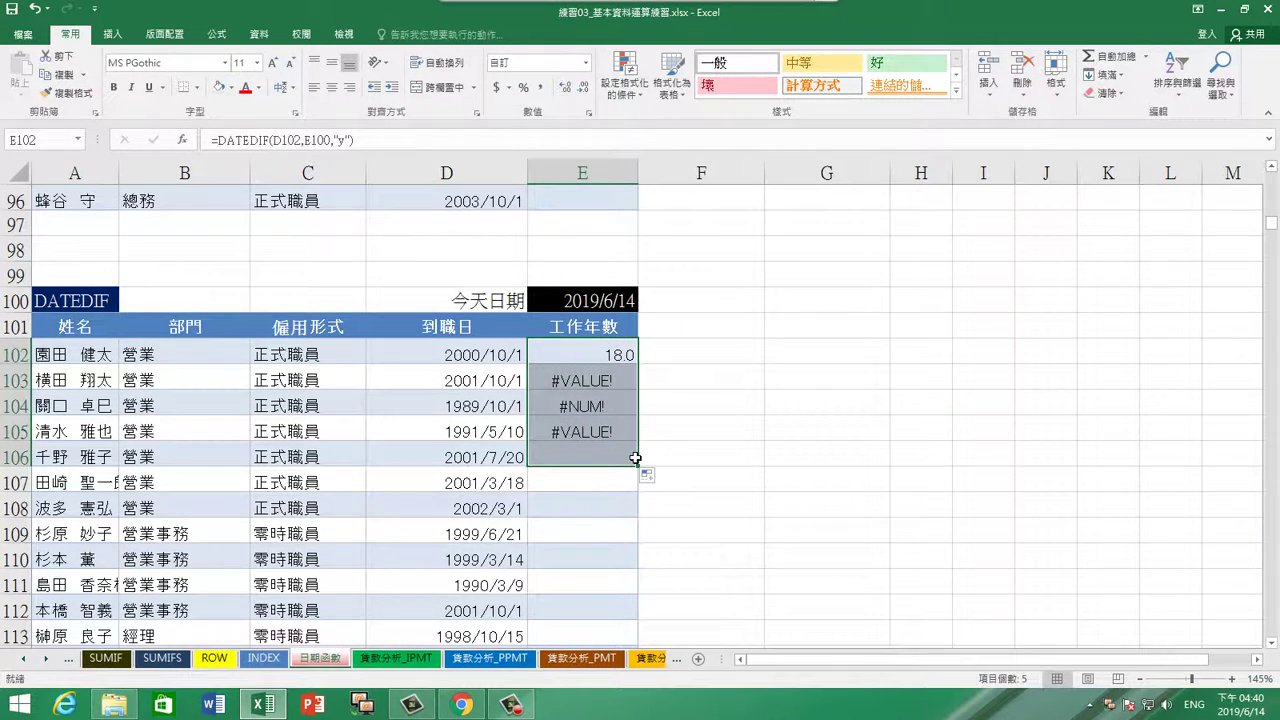
pyautogui.click(612, 354)
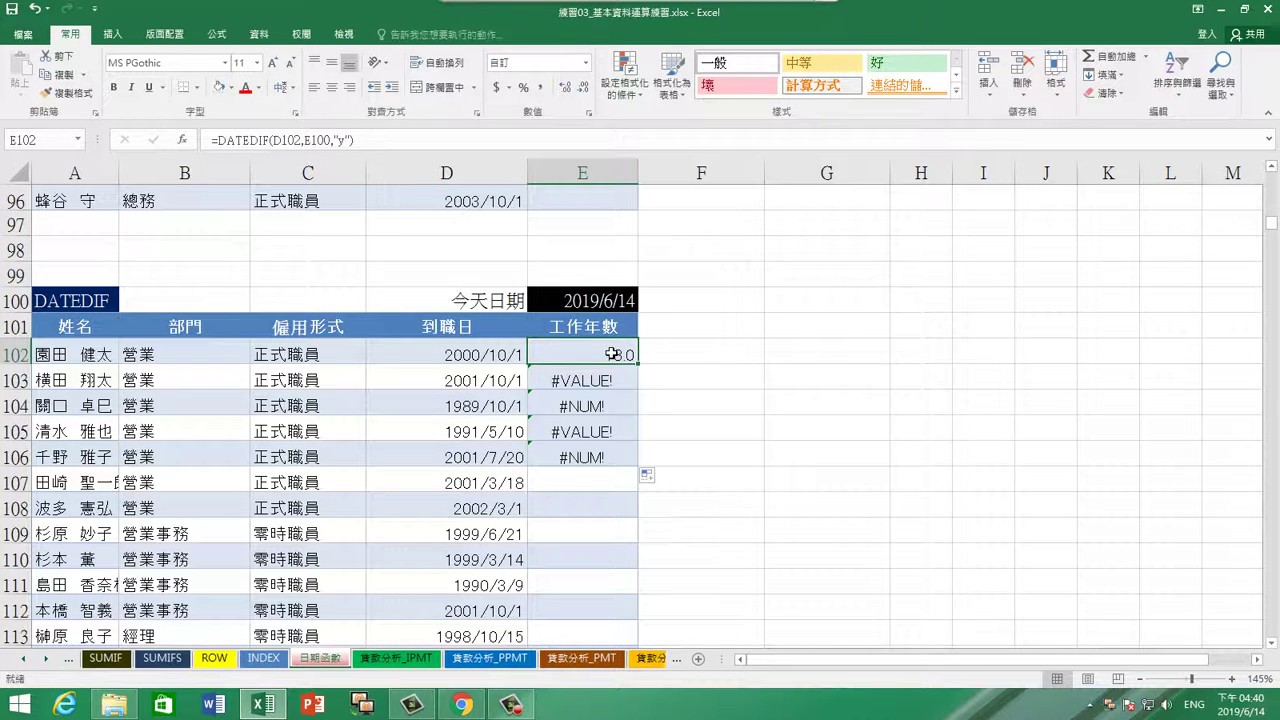
pyautogui.moveTo(597, 385); pyautogui.dragTo(593, 457)
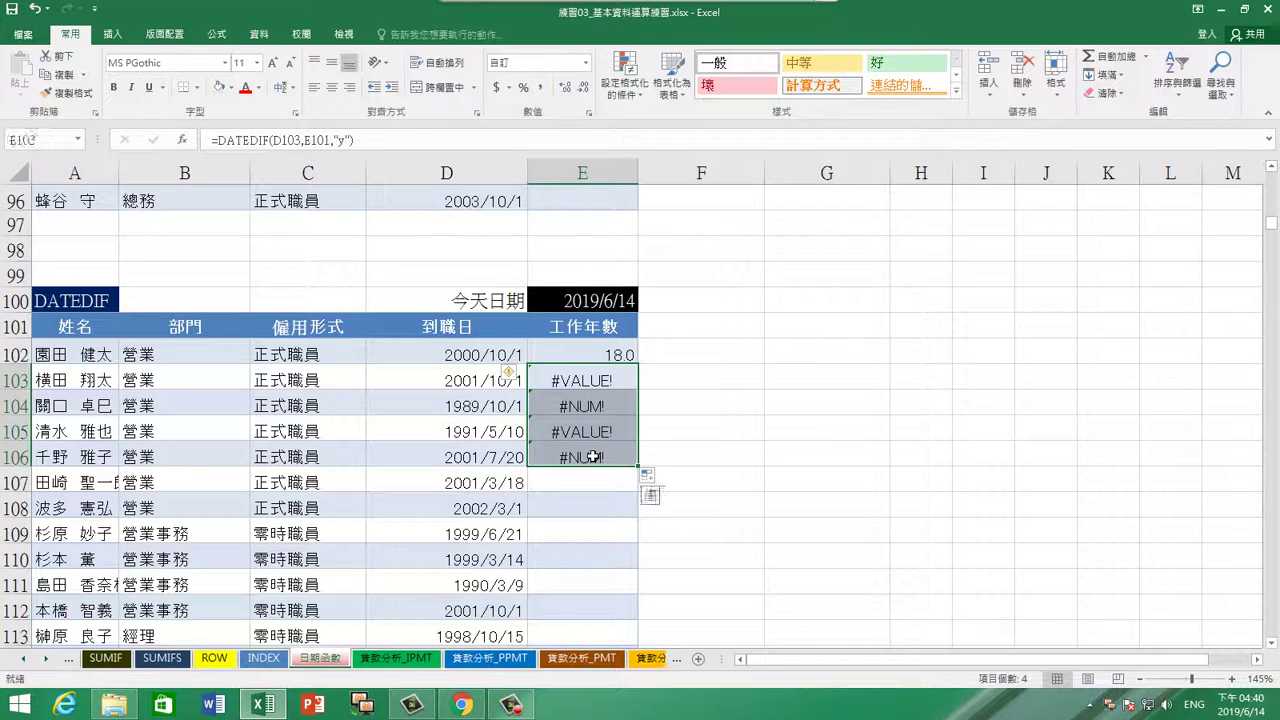
pyautogui.press('Delete')
# Make the current-date reference absolute in cell E102 so its formula reads =DATEDIF(D102,$E$100,"y").
pyautogui.click(598, 354)
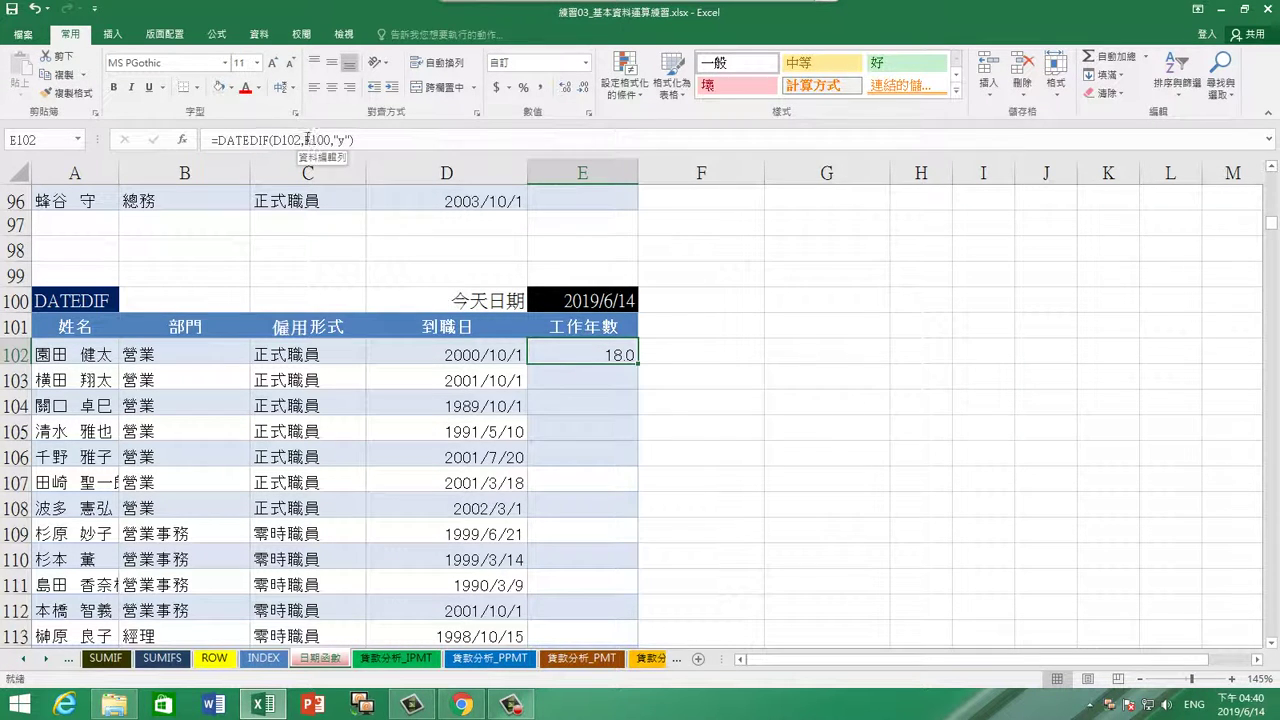
pyautogui.moveTo(304, 139); pyautogui.dragTo(331, 139)
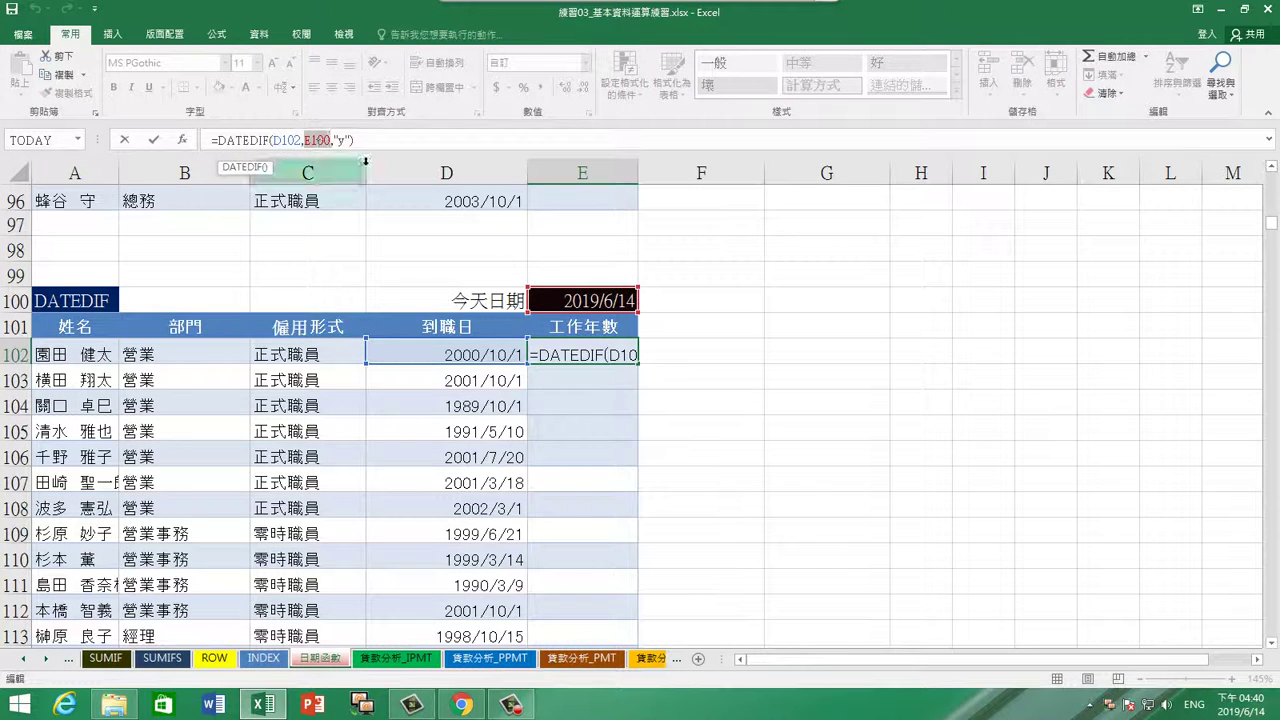
pyautogui.press('super+plus')
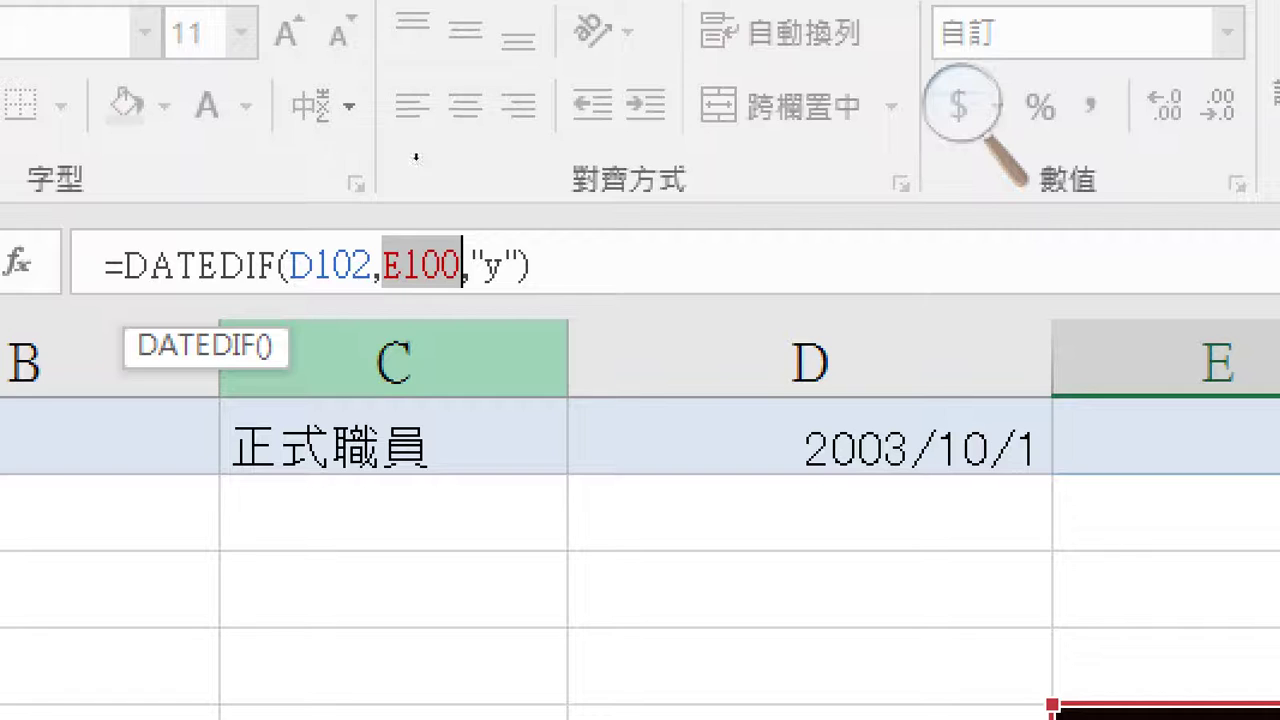
pyautogui.press('F4')
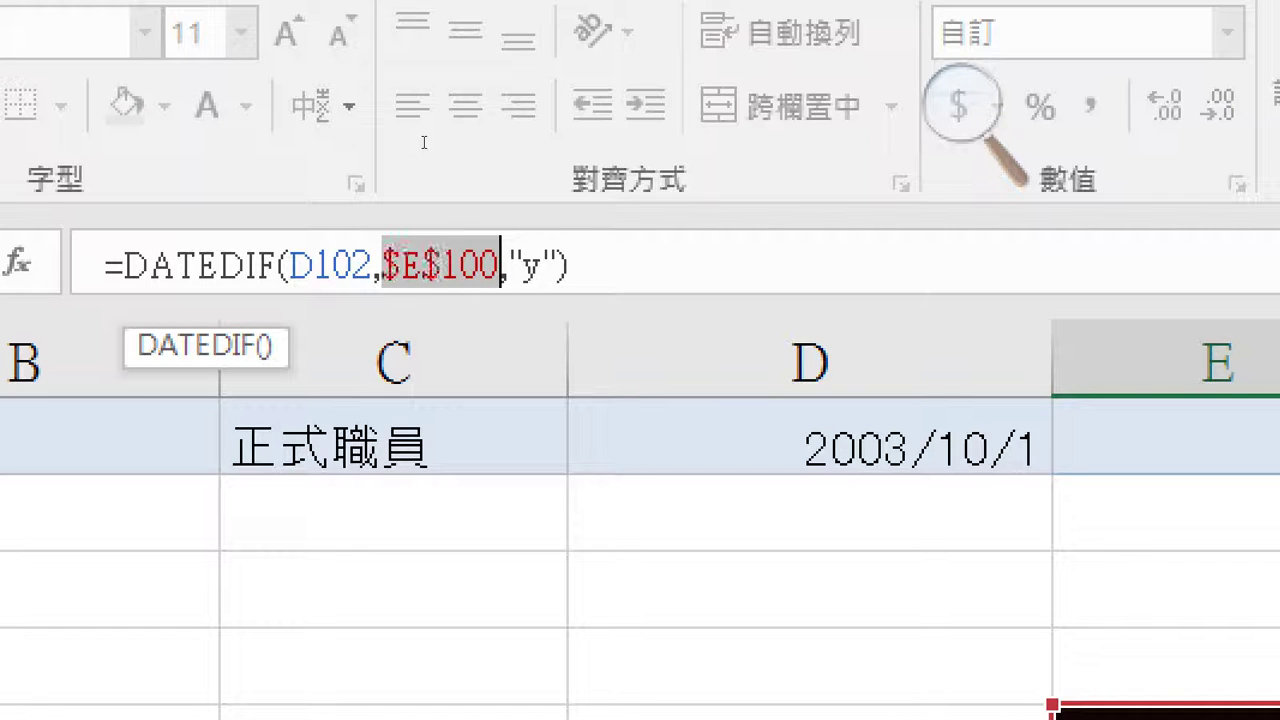
pyautogui.press('End')
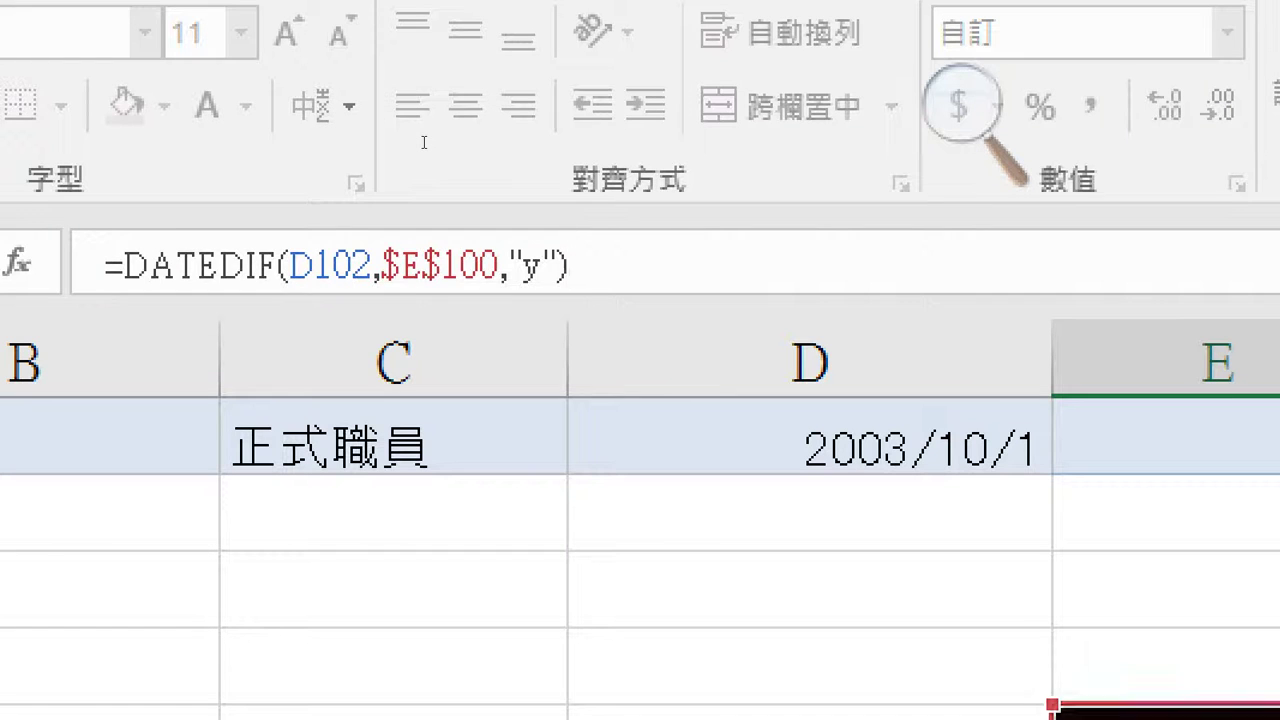
pyautogui.press('Return')
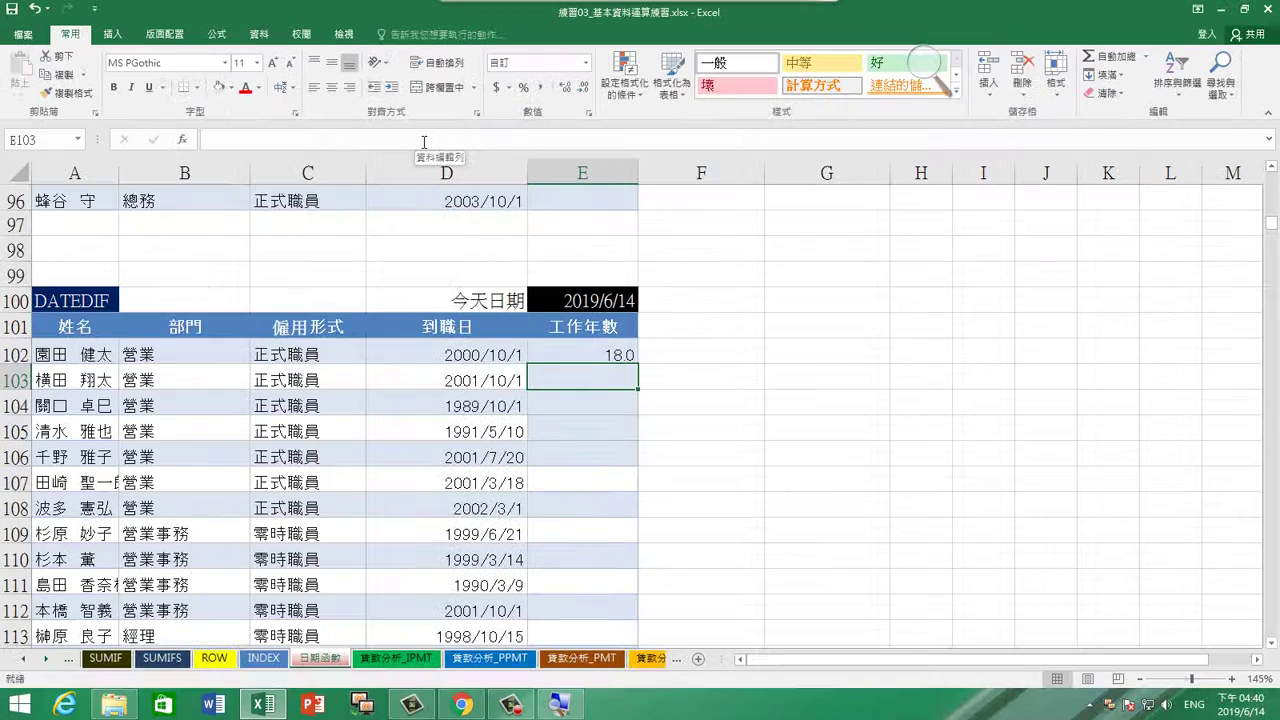
# Try filling the corrected DATEDIF formula from E102 down to E106, and undo the fill.
pyautogui.click(576, 357)
pyautogui.moveTo(638, 369); pyautogui.dragTo(638, 472)
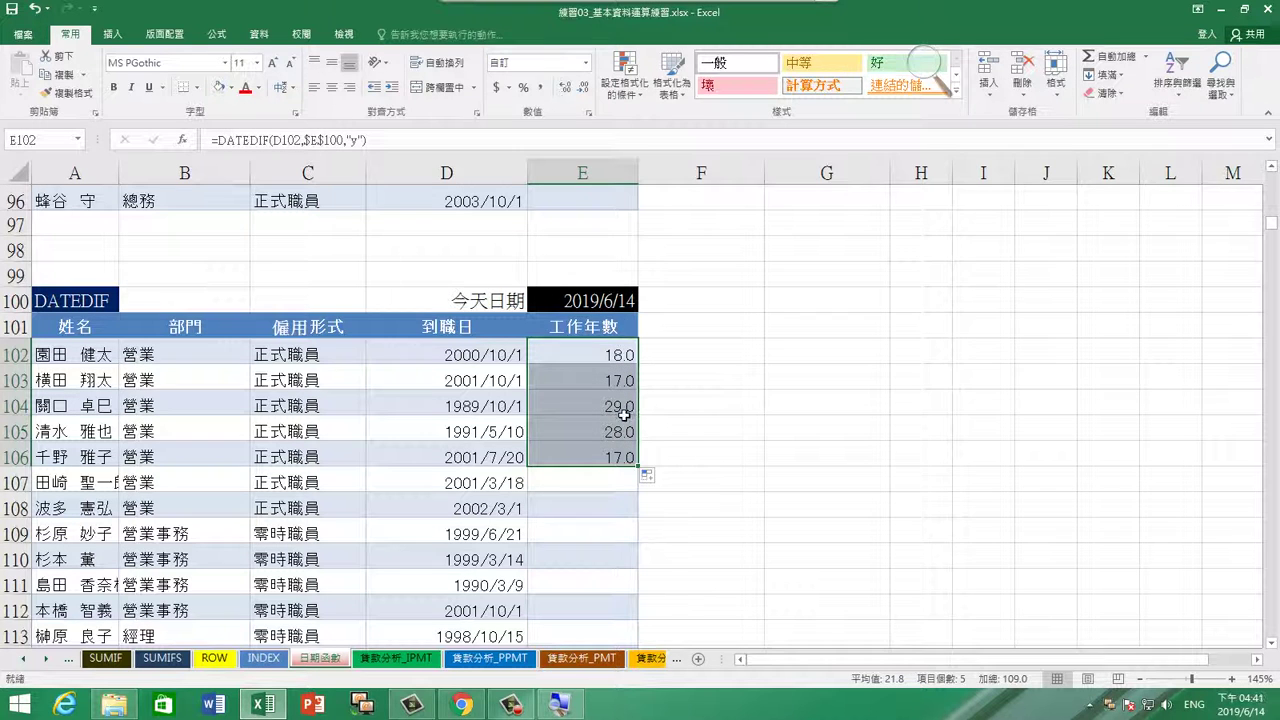
pyautogui.click(35, 8)
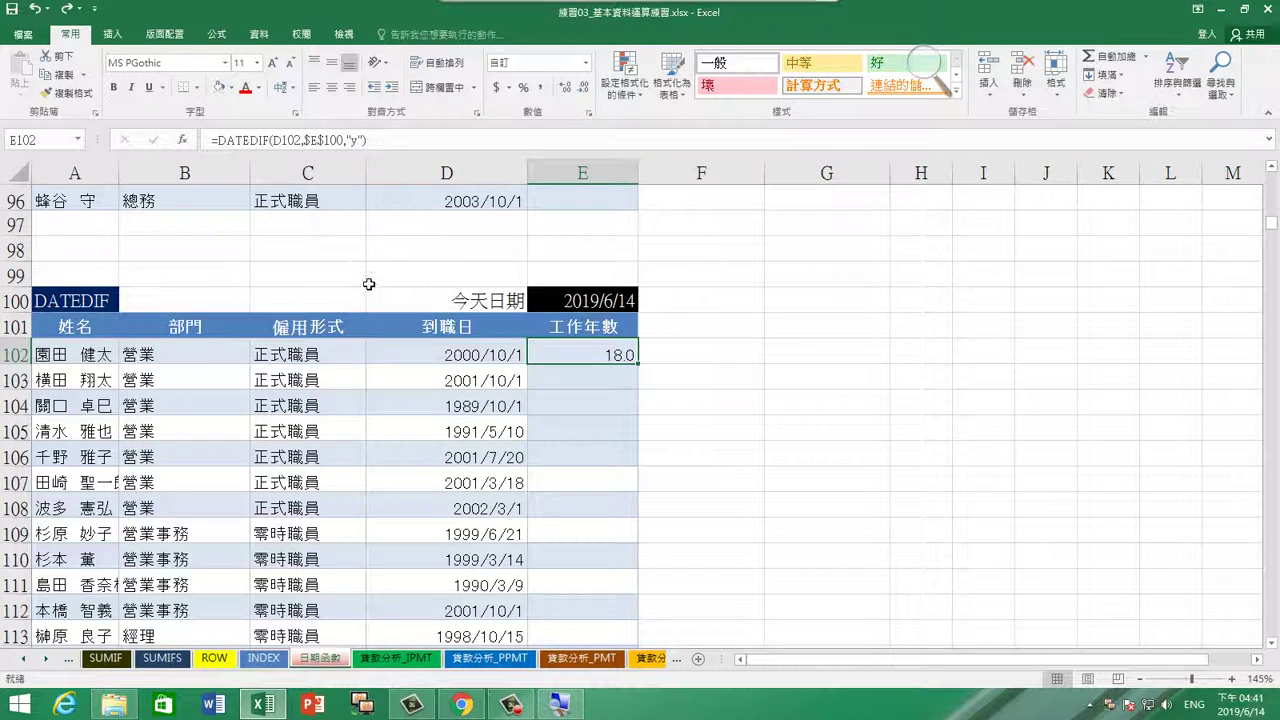
pyautogui.moveTo(700, 8)
pyautogui.click(788, 28)
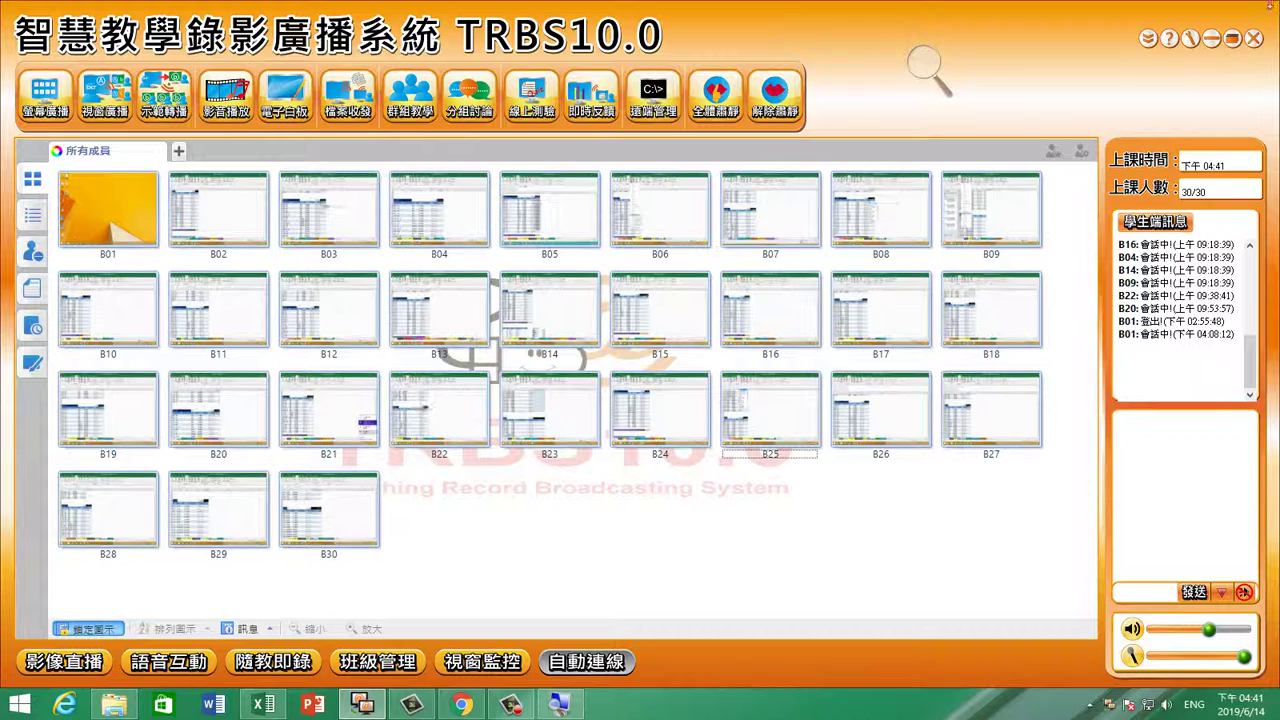
pyautogui.click(1211, 39)
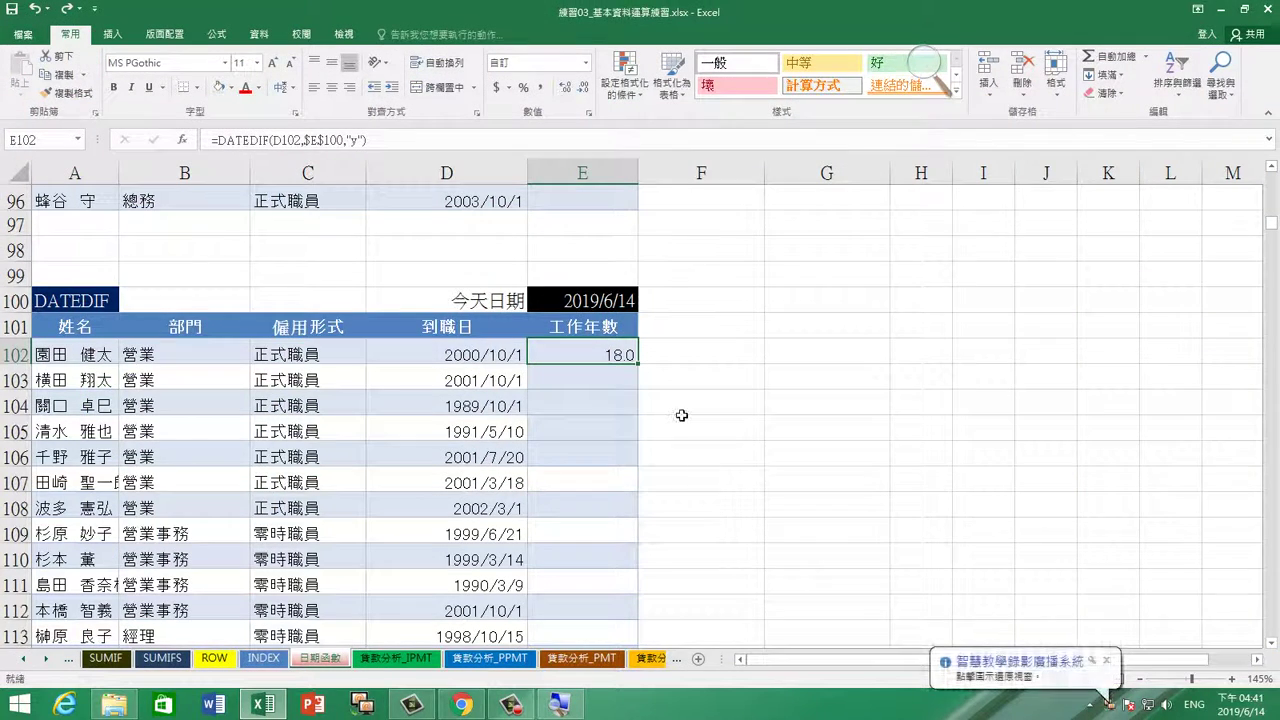
# Copy cell E102 and paste only its formula into E103:E120 to calculate the remaining employees' years of service.
pyautogui.rightClick(607, 366)
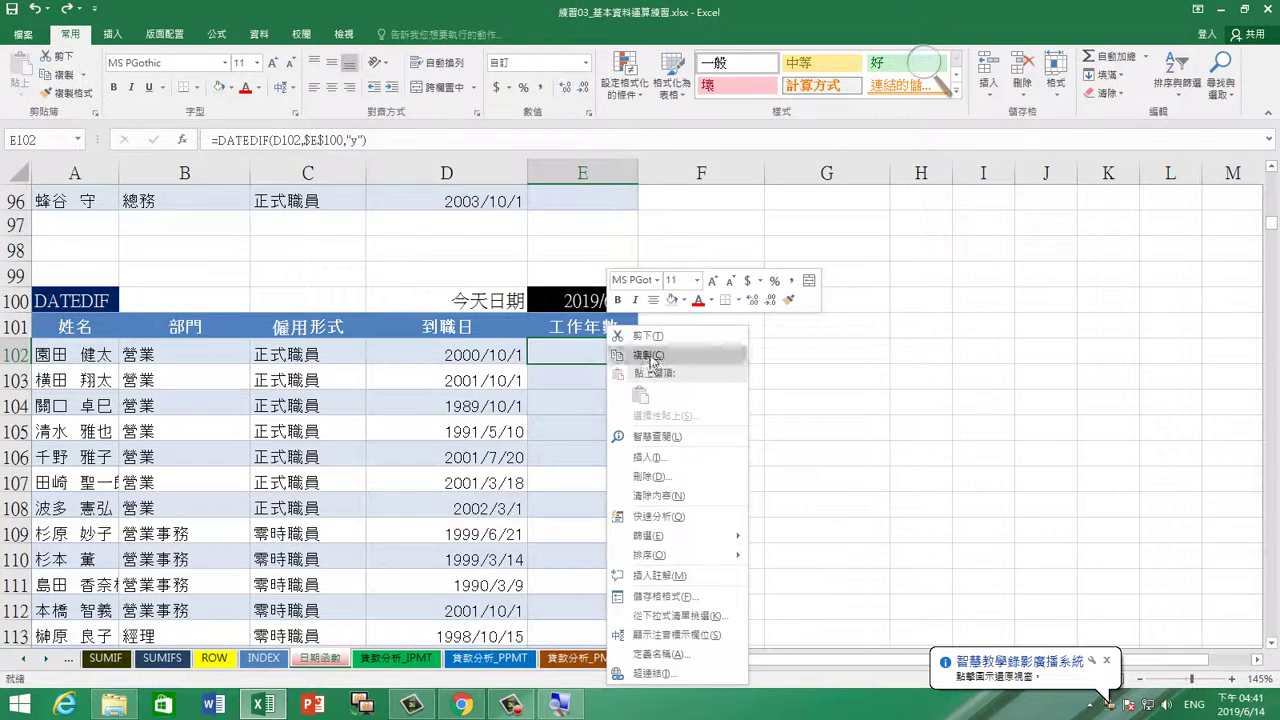
pyautogui.click(650, 352)
pyautogui.click(615, 377)
pyautogui.scroll(-6, 676, 549)
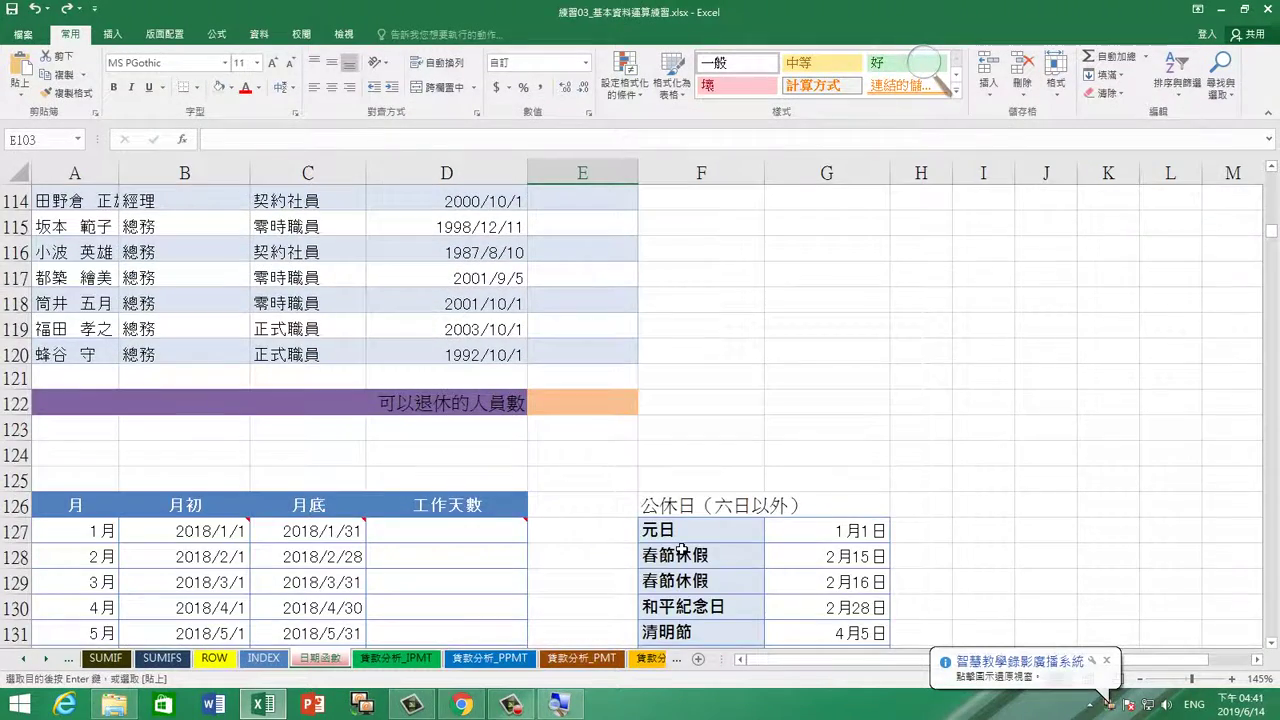
pyautogui.scroll(1, 678, 546)
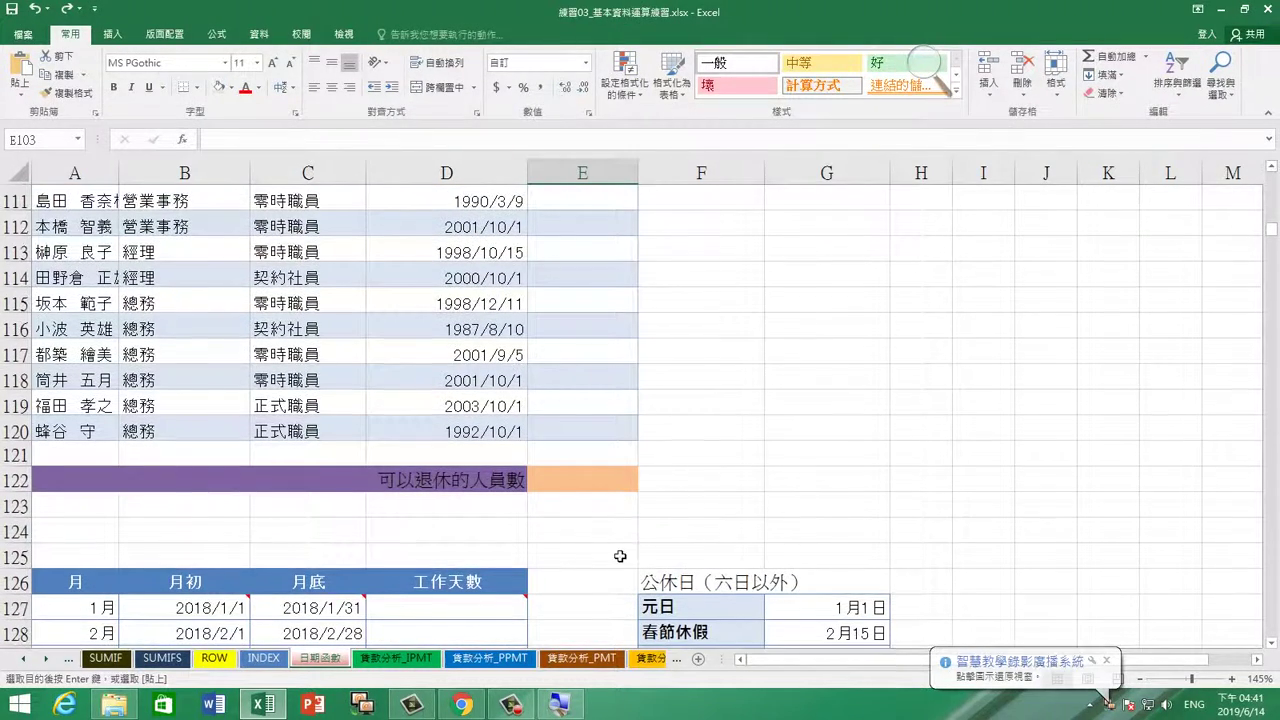
pyautogui.keyDown('shift'); pyautogui.click(590, 432); pyautogui.keyUp('shift')
pyautogui.rightClick(593, 438)
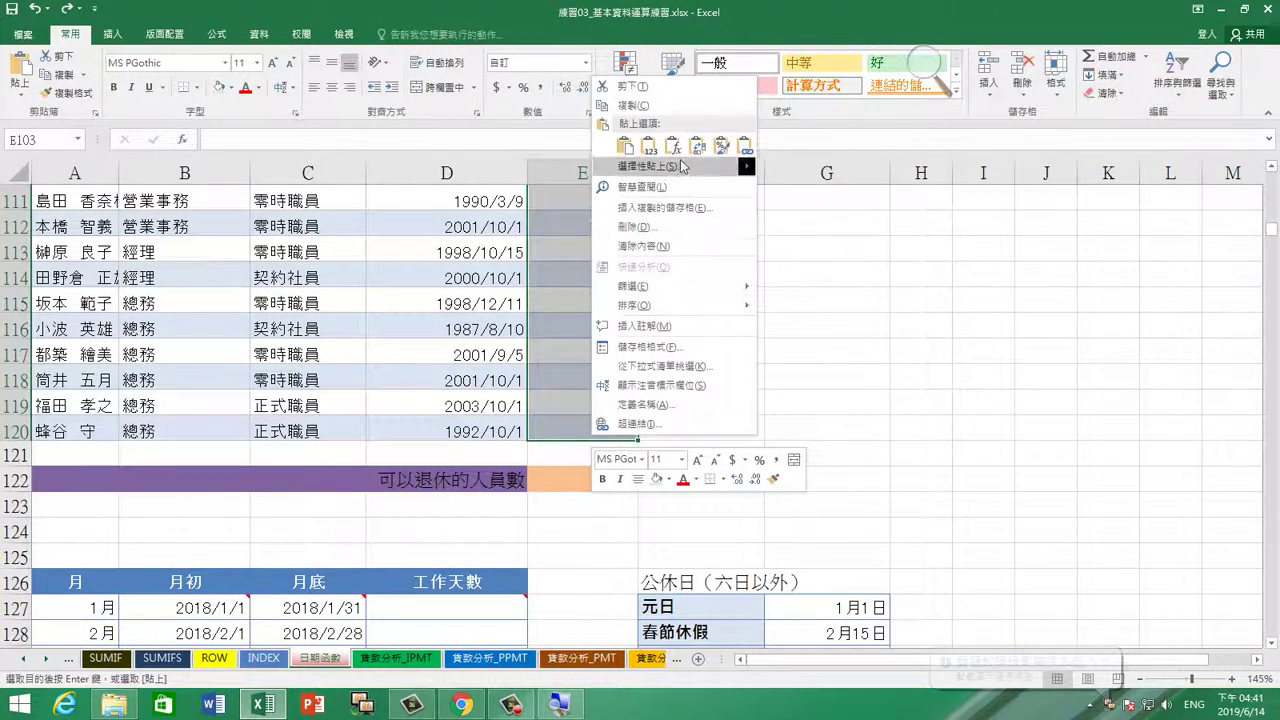
pyautogui.click(672, 146)
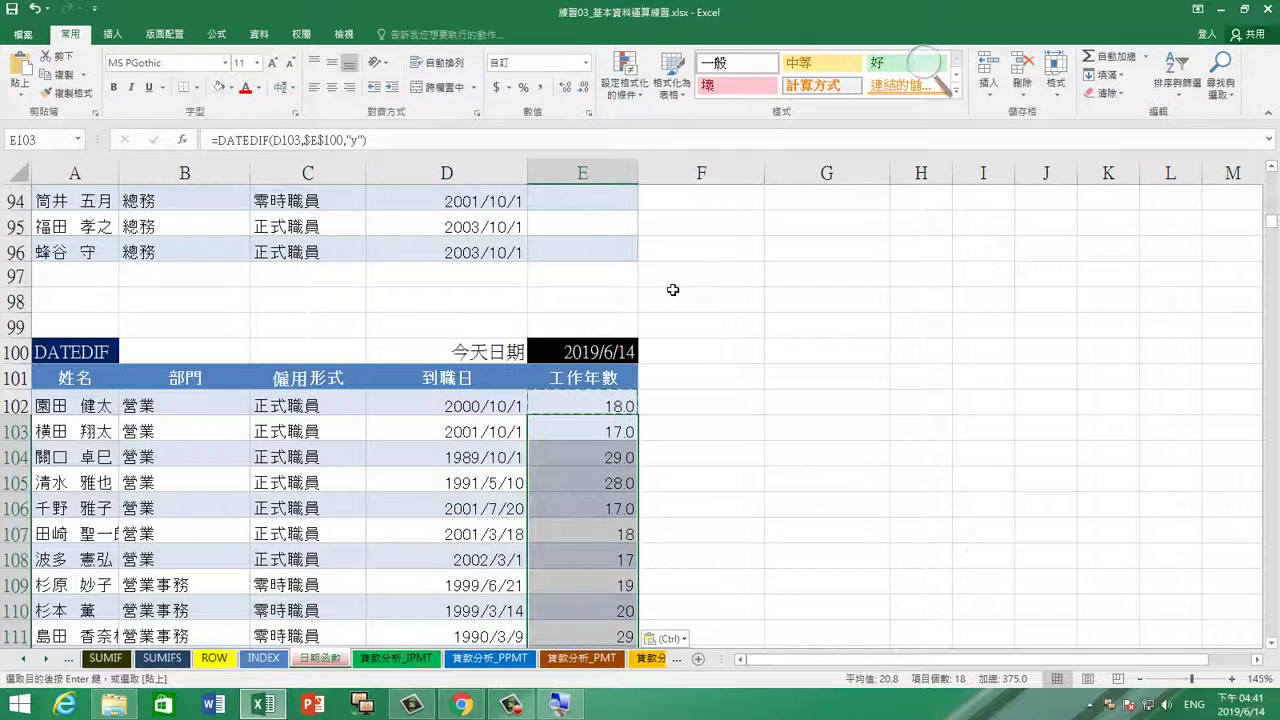
pyautogui.press('Escape')
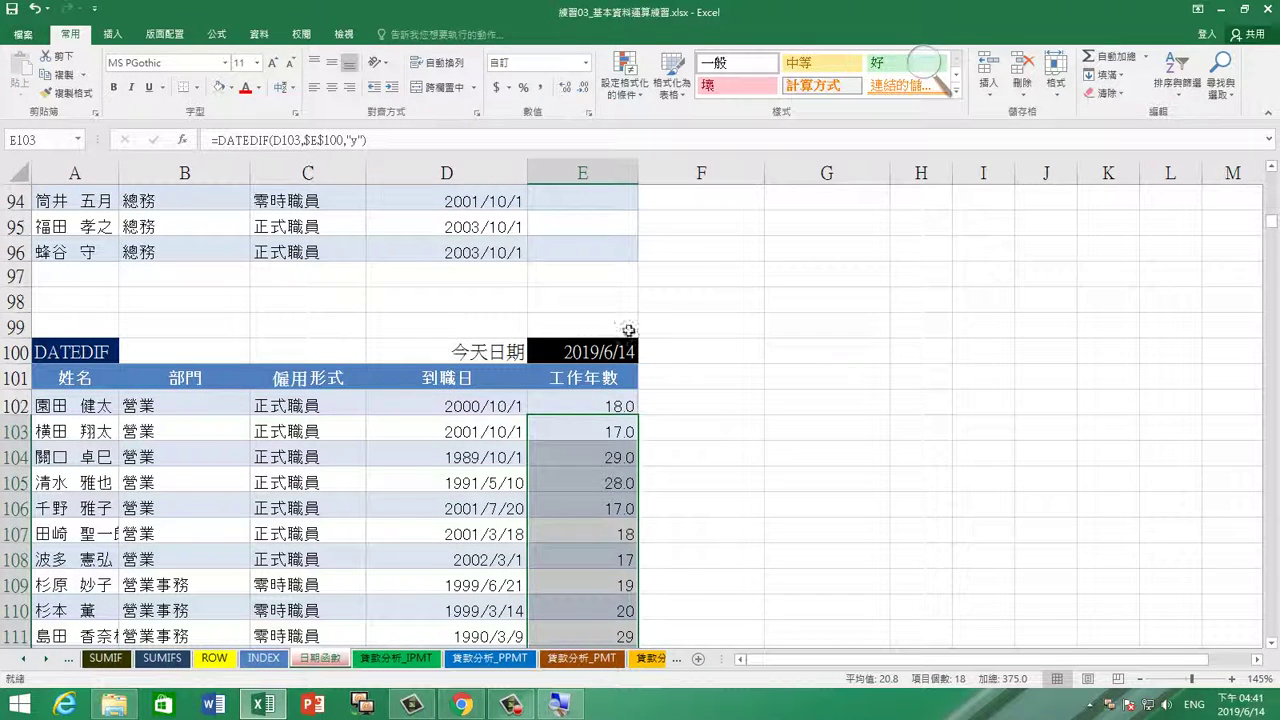
# Remove the decimal place from the years-of-service values in E102:E106.
pyautogui.moveTo(595, 405); pyautogui.dragTo(592, 503)
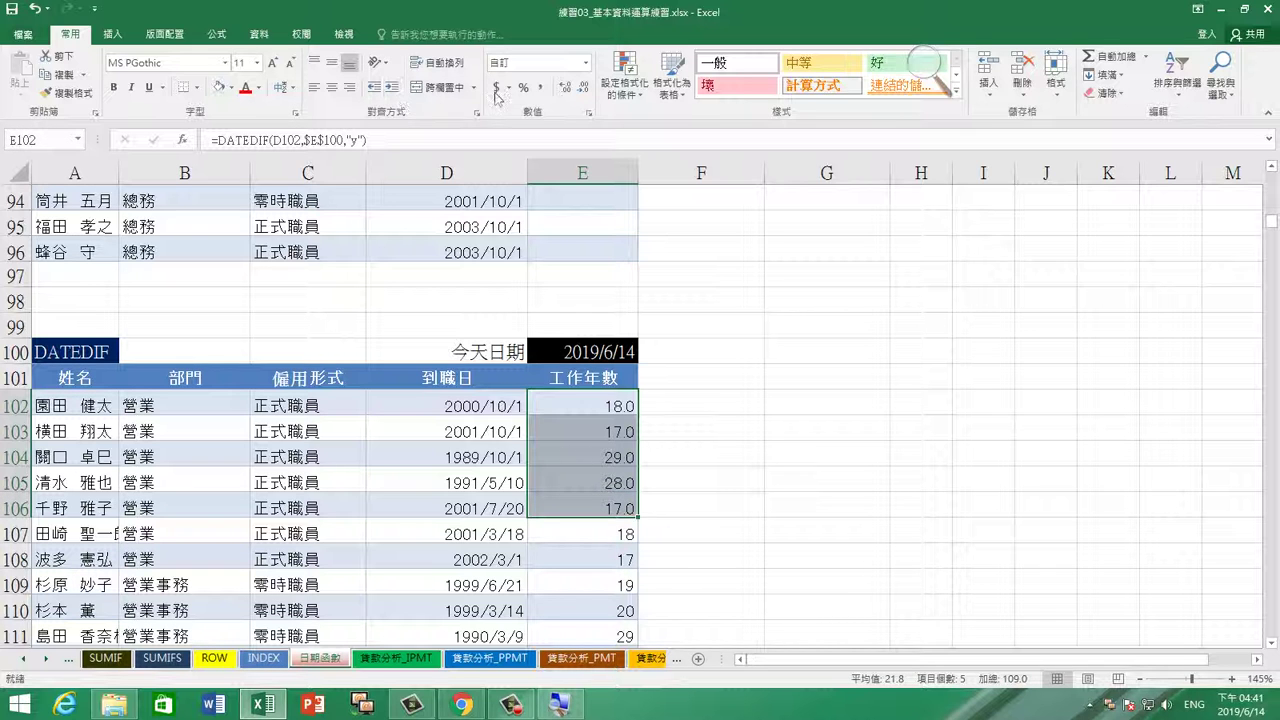
pyautogui.click(585, 88)
pyautogui.click(688, 447)
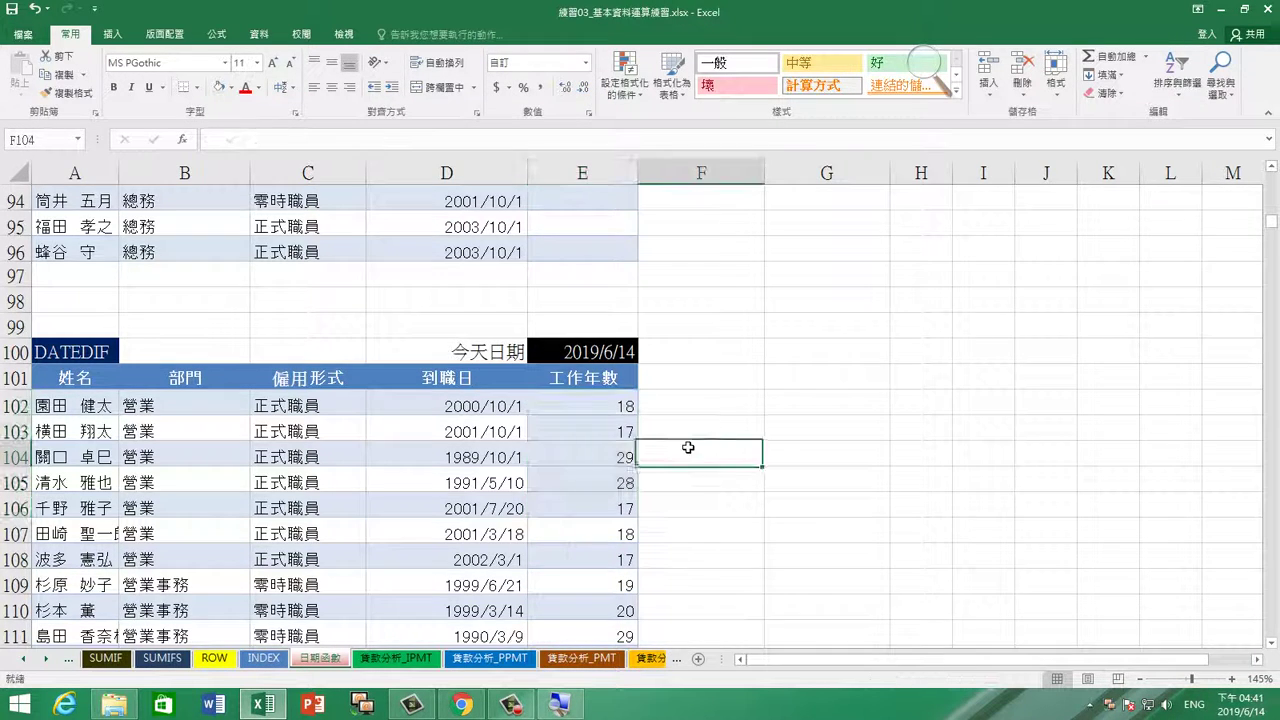
# Apply the format of the hire dates in D102:D109 to the years of service in E102:E108 with Format Painter.
pyautogui.scroll(-2, 688, 447)
pyautogui.moveTo(487, 252); pyautogui.dragTo(484, 418)
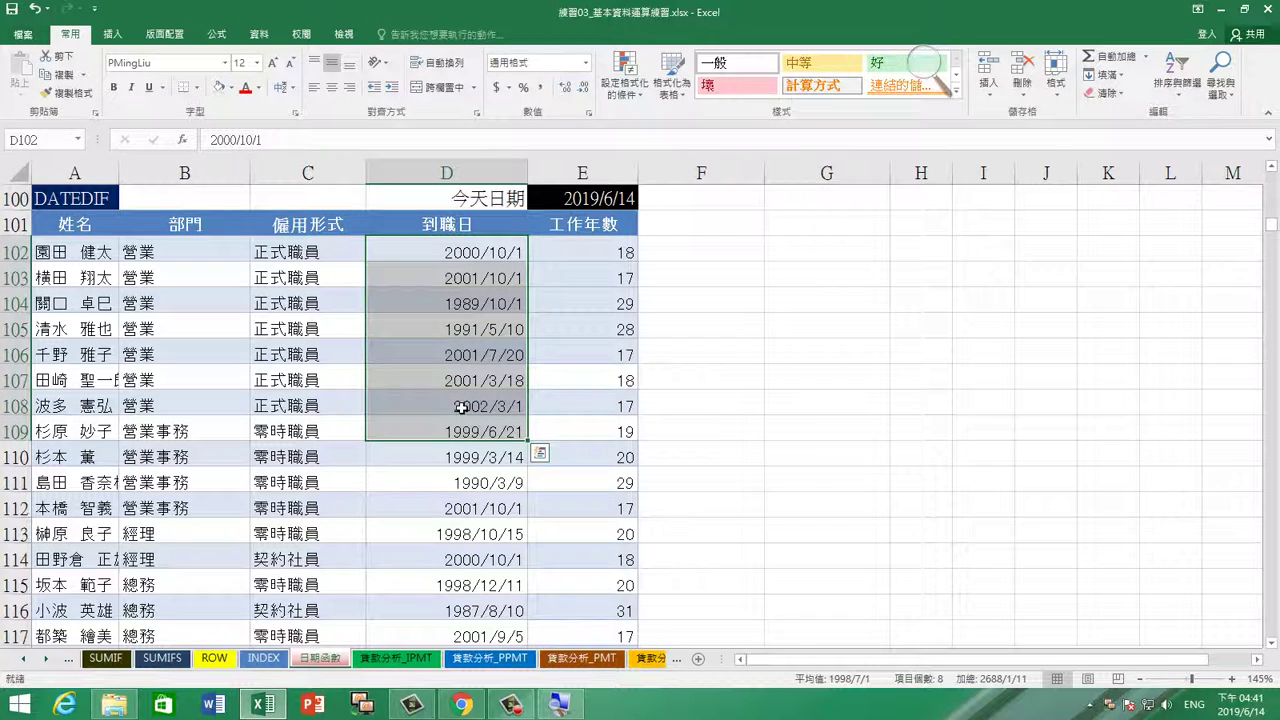
pyautogui.click(85, 98)
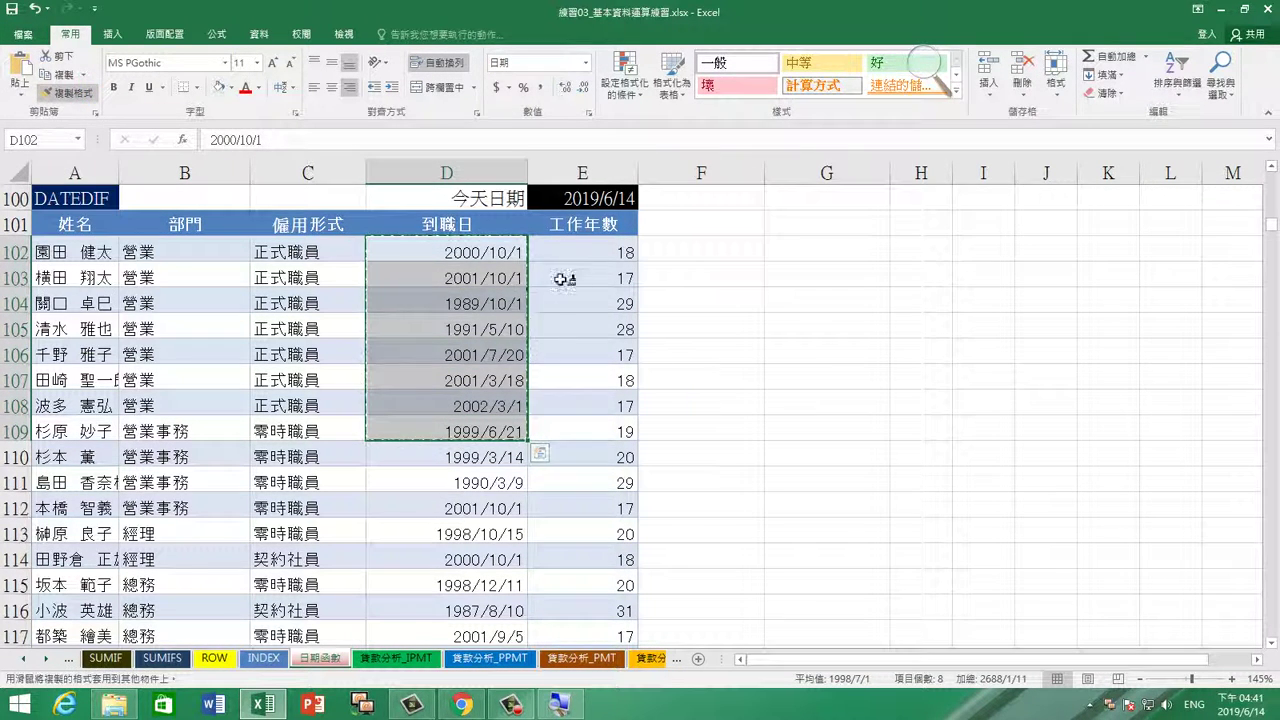
pyautogui.moveTo(586, 252); pyautogui.dragTo(566, 408)
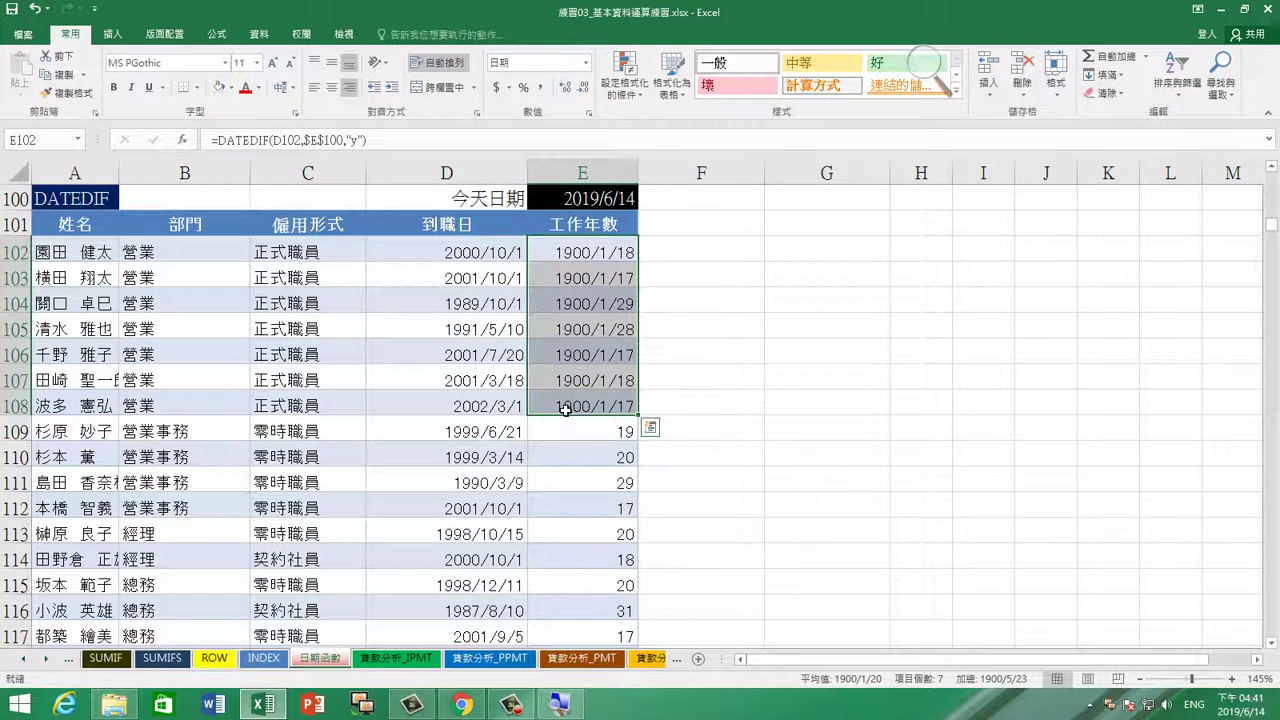
# Set the number format of the years of service in E102:E108 to General (通用格式).
pyautogui.click(584, 70)
pyautogui.click(578, 96)
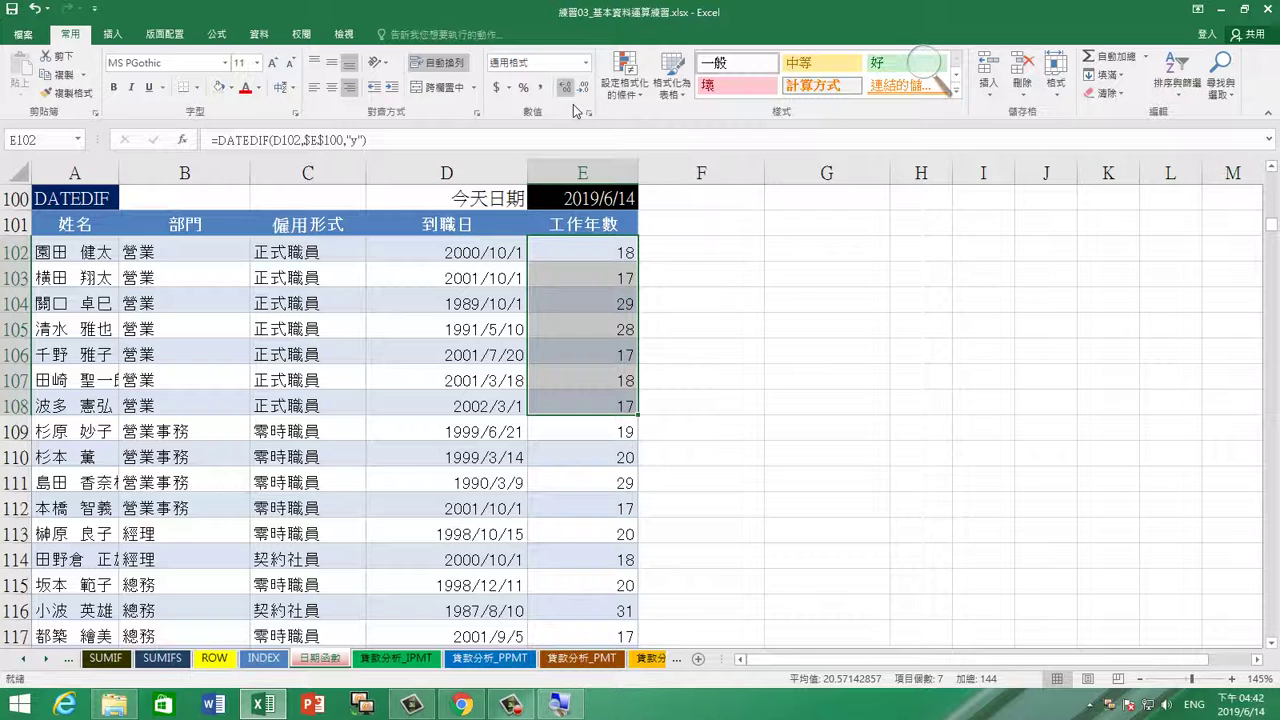
pyautogui.click(698, 412)
pyautogui.click(852, 552)
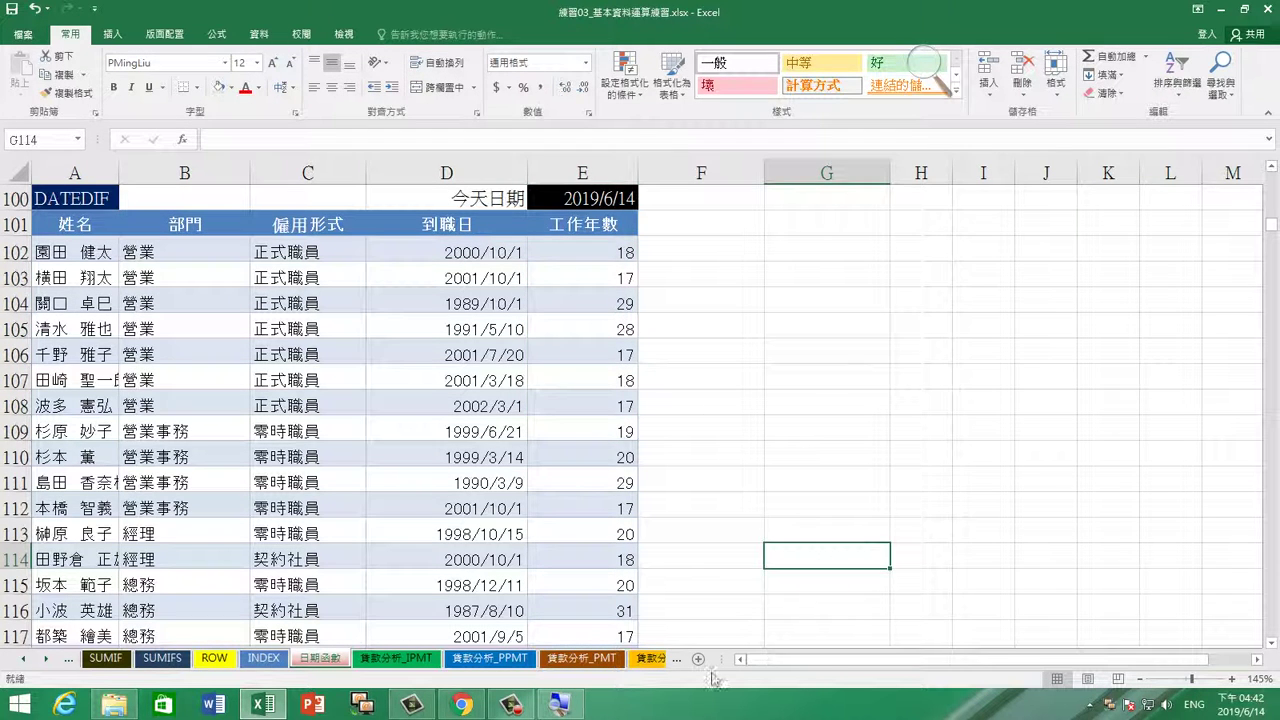
pyautogui.click(560, 704)
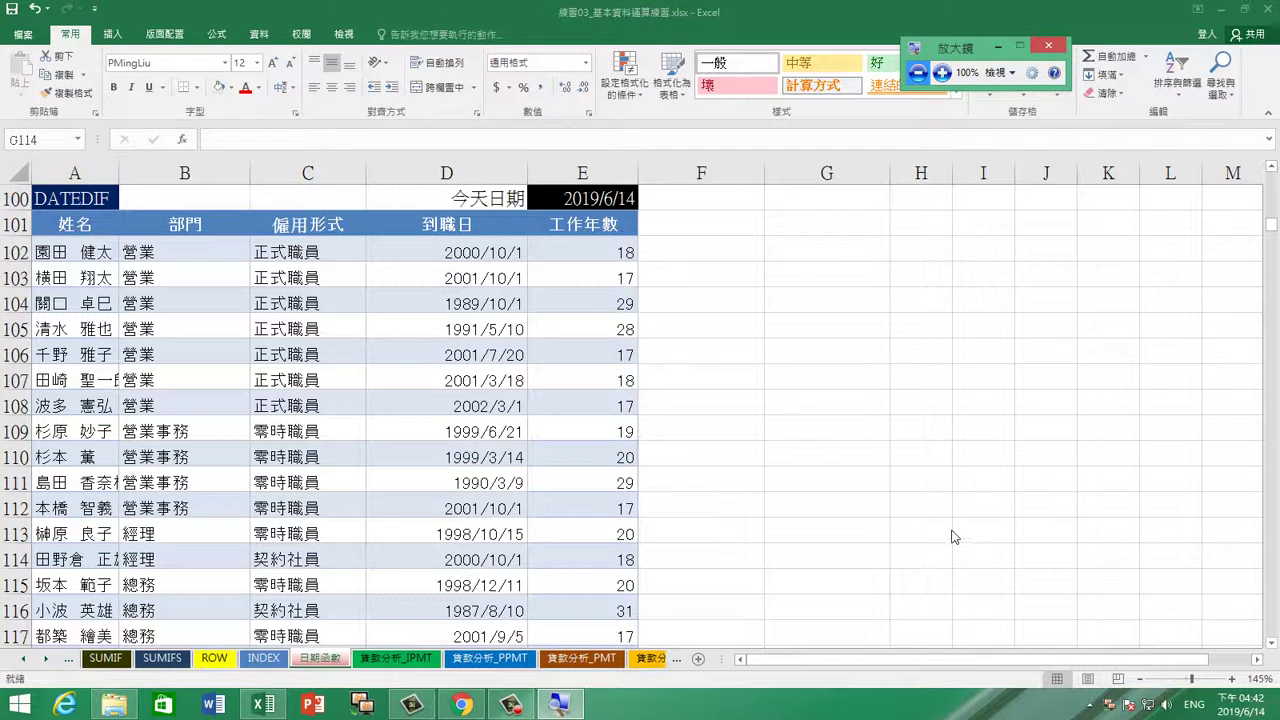
pyautogui.click(511, 704)
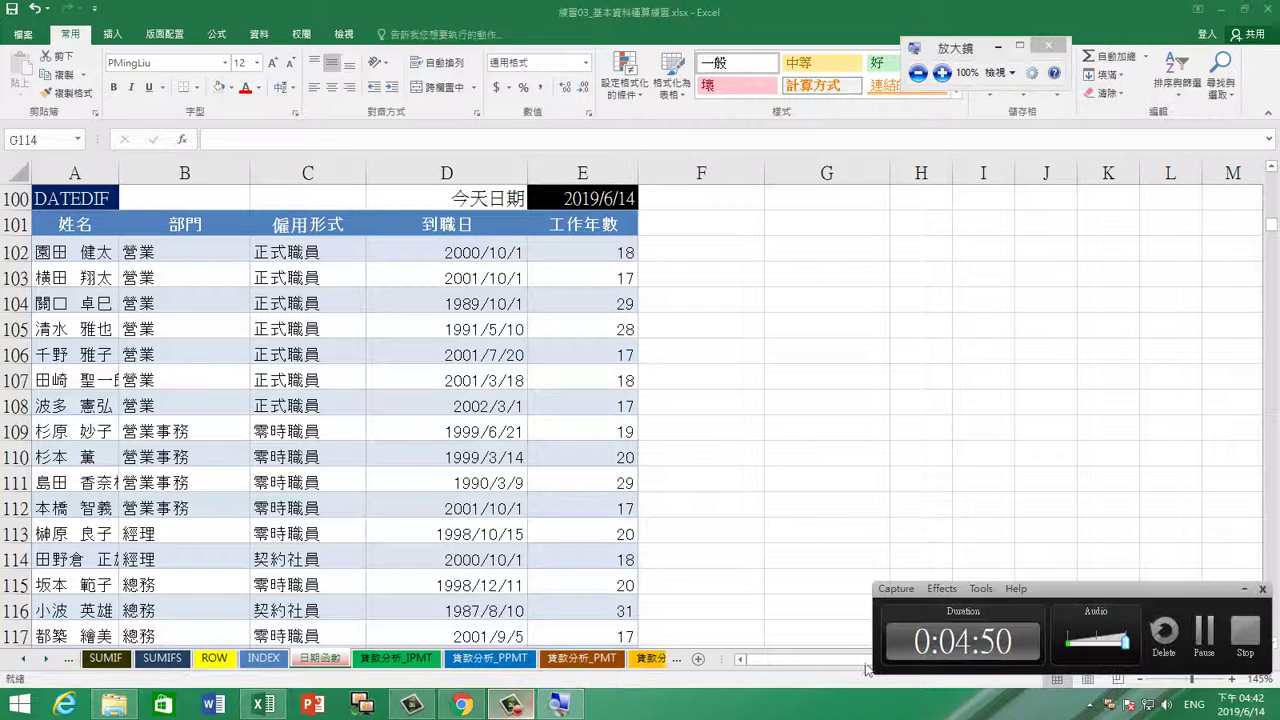